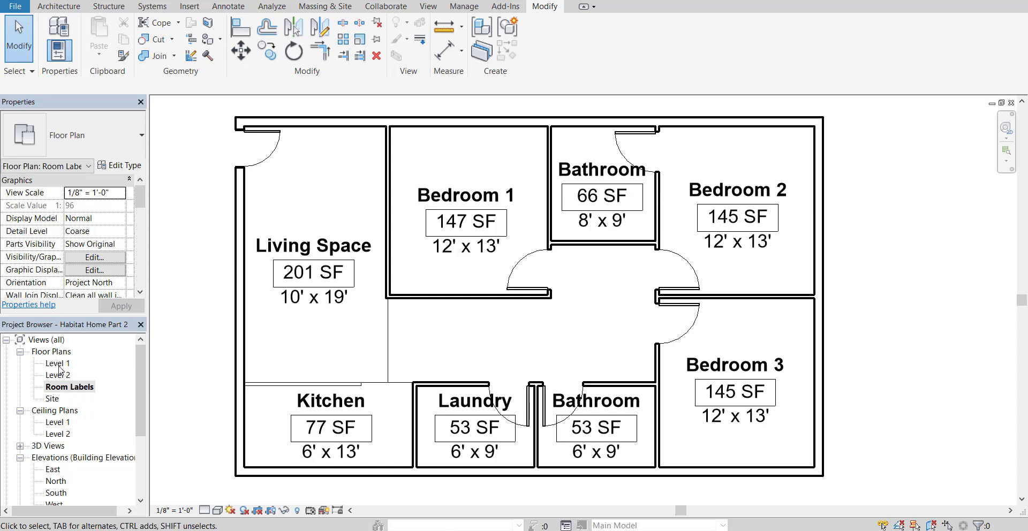
Open the Level 1 floor plan and select the bottom Generic - 8" exterior wall
double_click(58, 365)
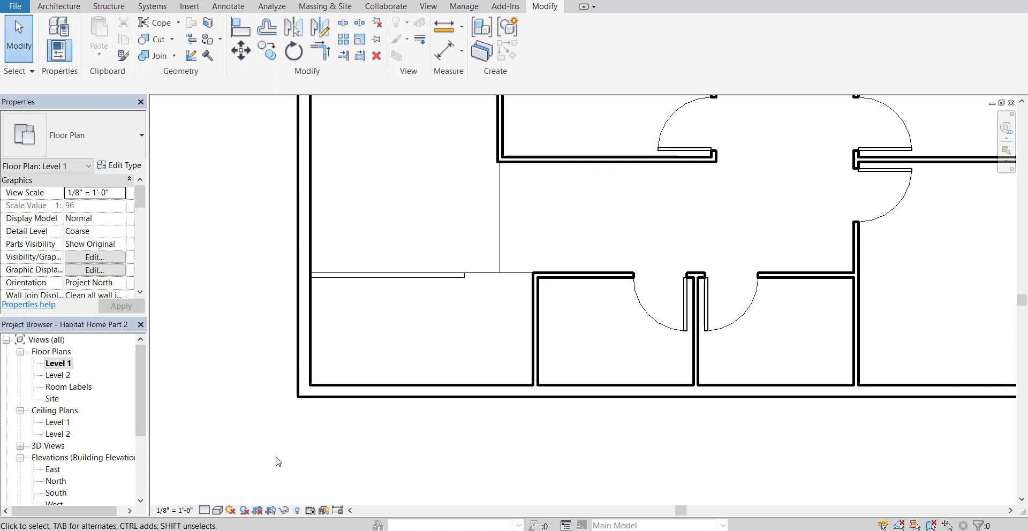
click(422, 397)
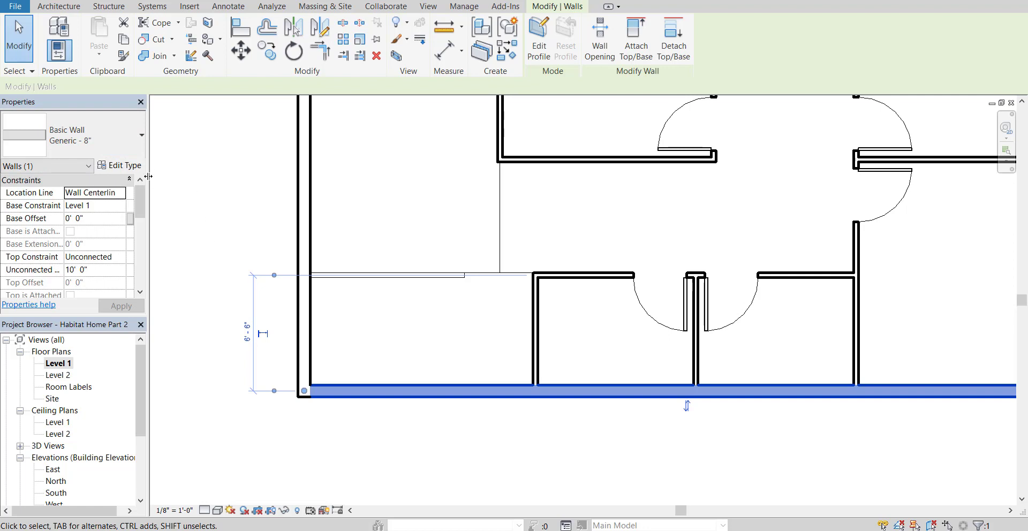
click(121, 165)
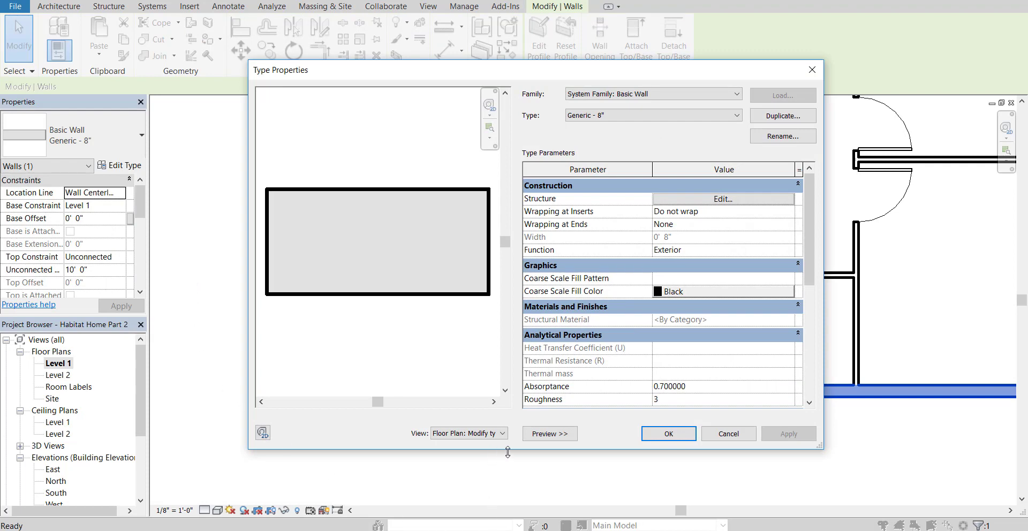
click(561, 438)
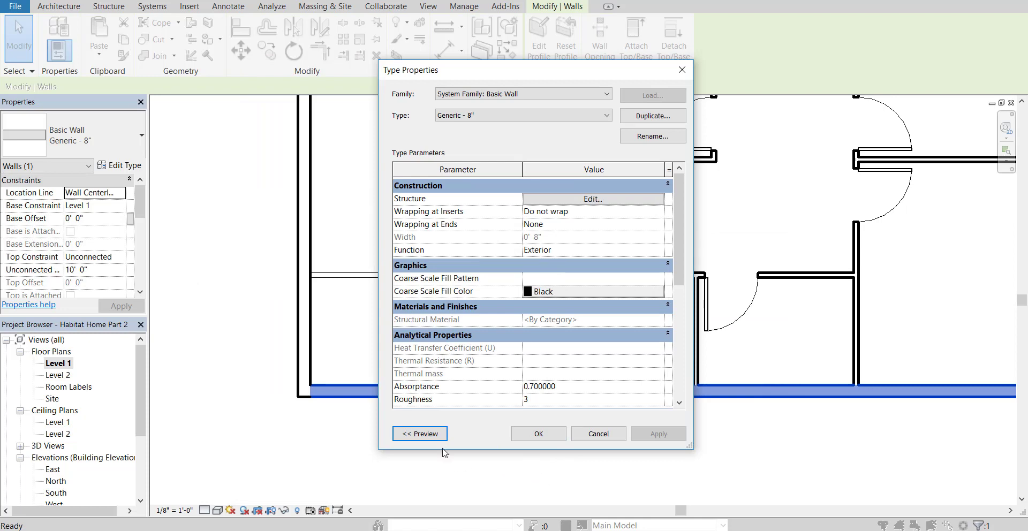
click(420, 433)
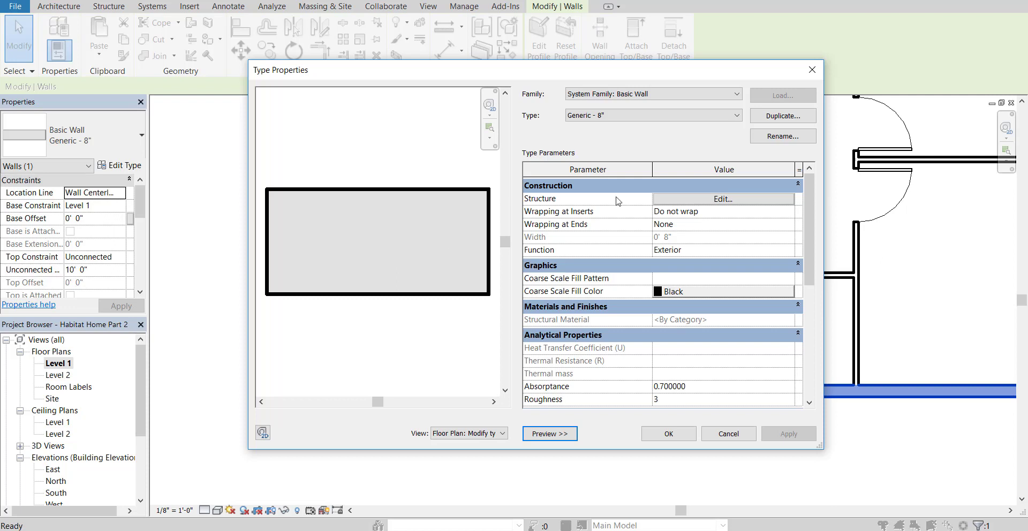
Duplicate the Generic - 8" wall type under the name 'Habitat Exterior Wall'
click(783, 116)
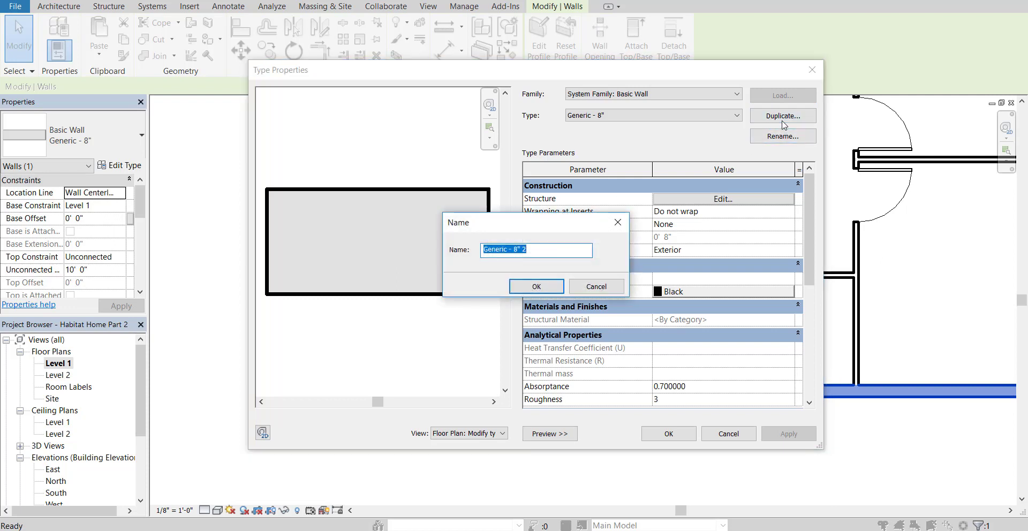
text(Habitat Exterior Wall)
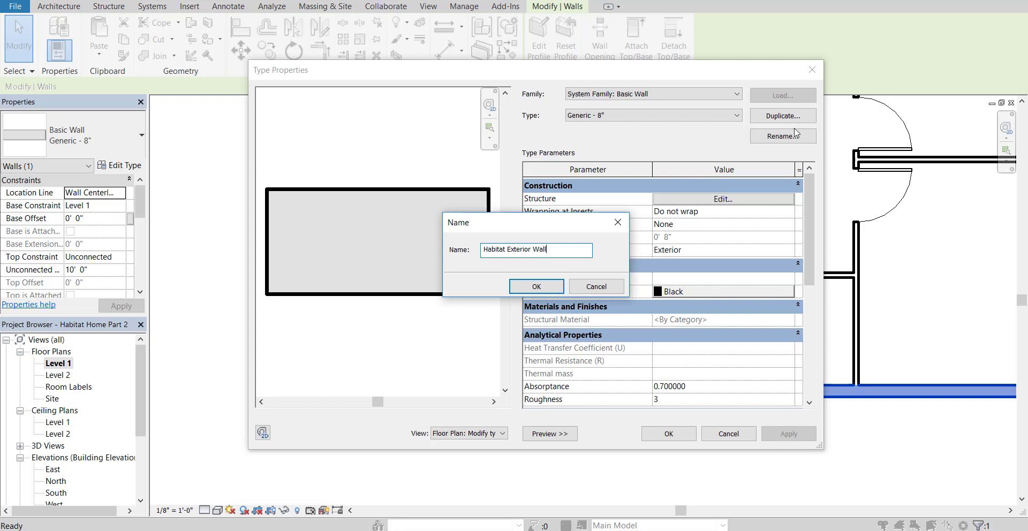
click(530, 286)
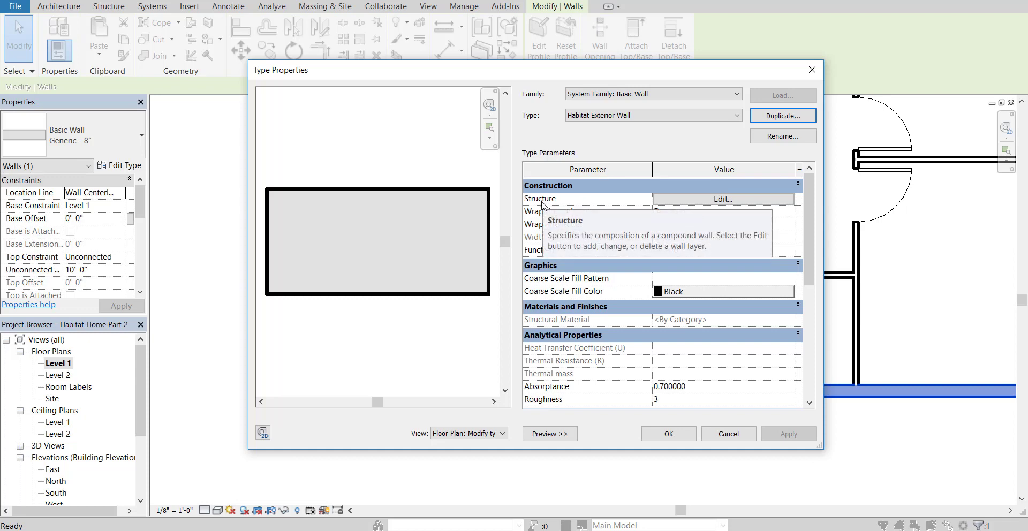
Open the Habitat Exterior Wall structure in Edit Assembly and select layer 2's Material cell
click(724, 199)
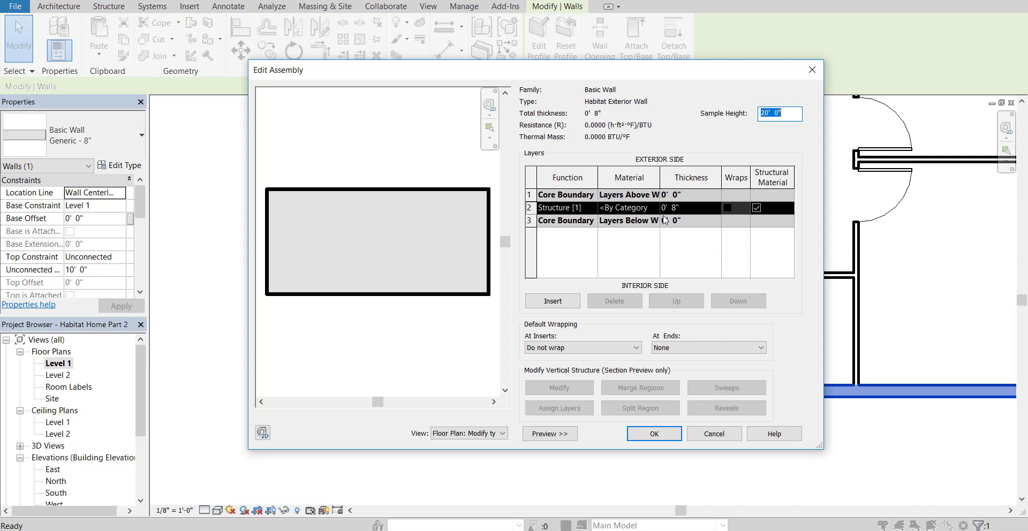
click(649, 259)
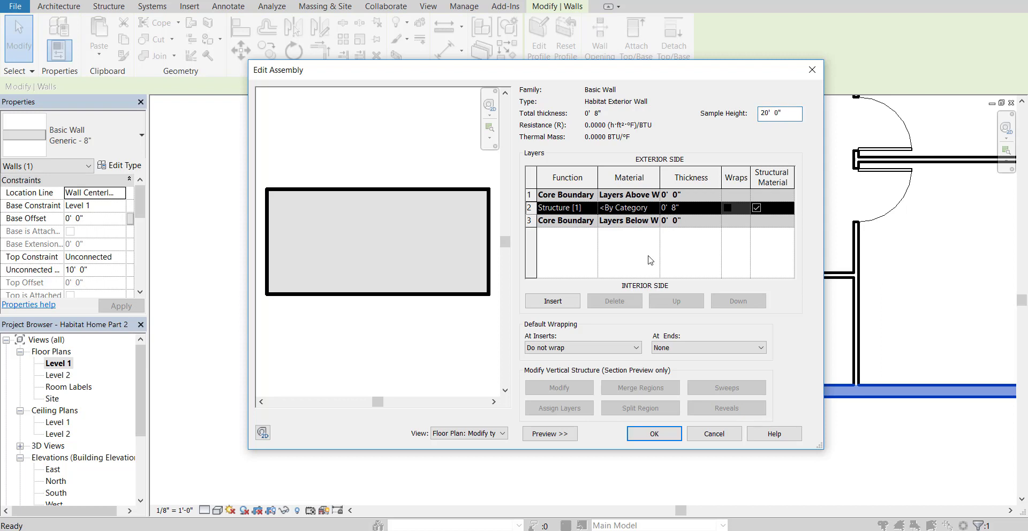
click(632, 214)
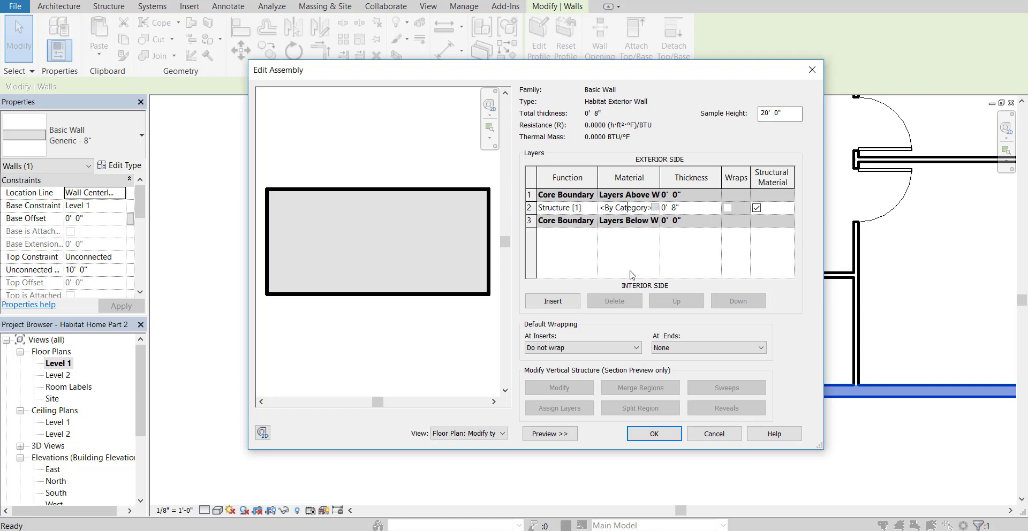
Search 'wood' in the Material Browser and assign Softwood, Lumber to the structure layer
click(654, 207)
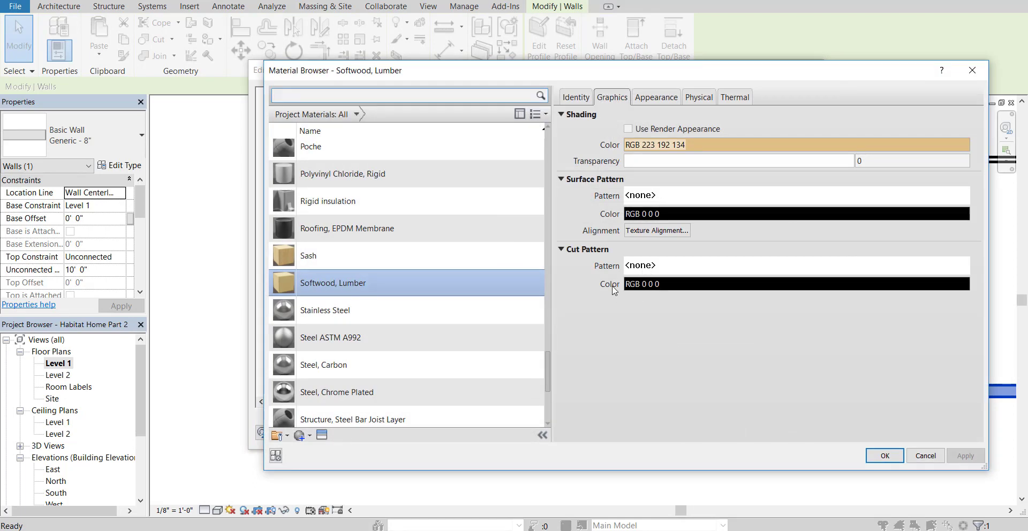
click(542, 434)
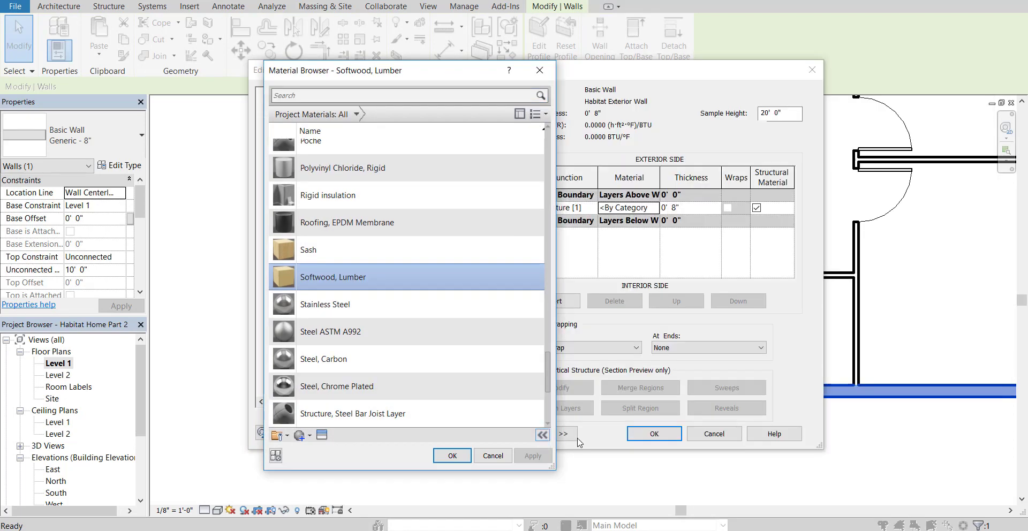
drag(415, 79, 435, 53)
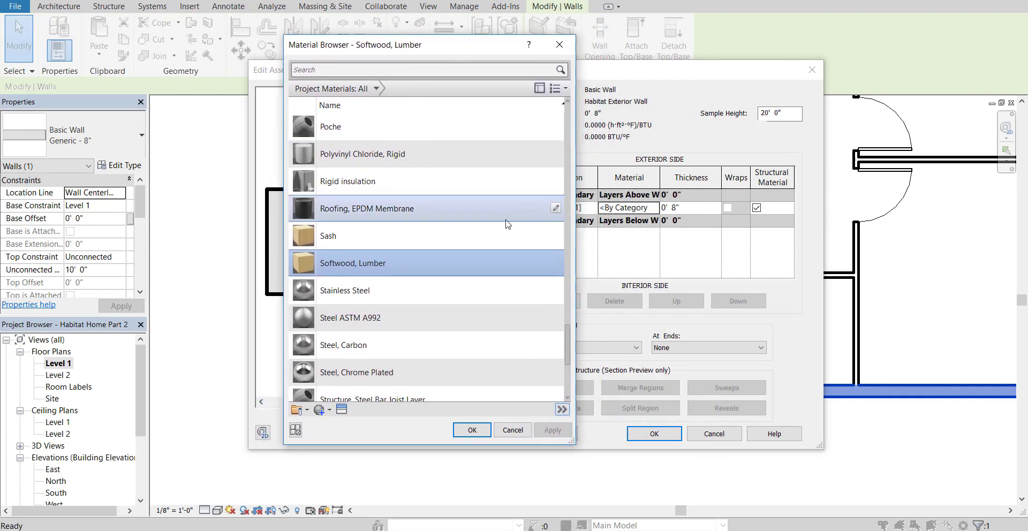
click(561, 410)
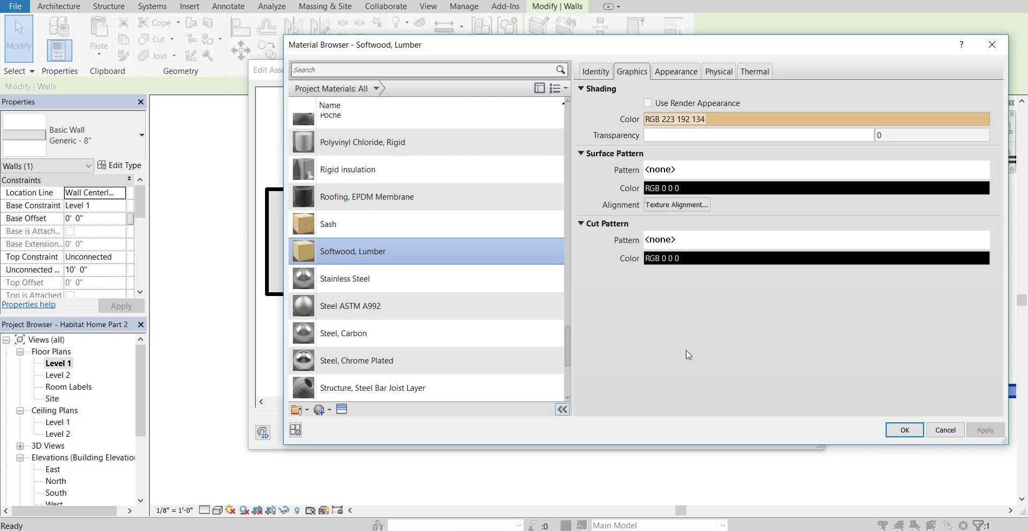
click(413, 71)
text(wood)
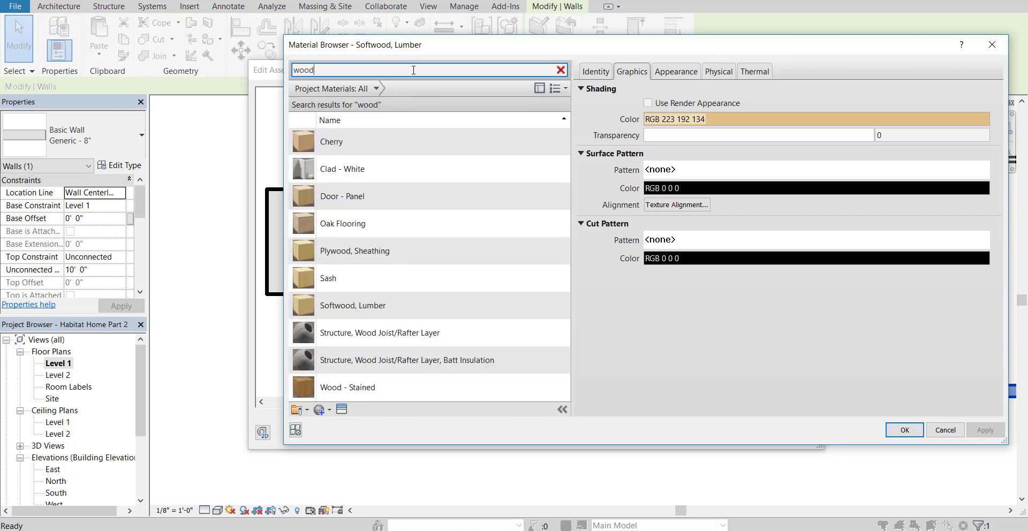
double_click(376, 304)
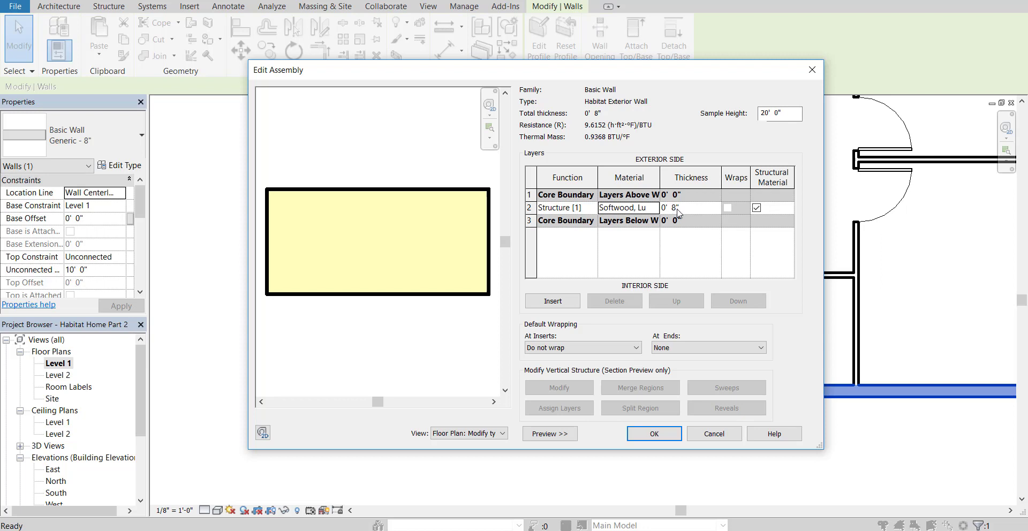
Reduce the Softwood, Lumber layer thickness from 8" to 5 1/2"
click(676, 208)
double_click(675, 207)
text(5.5)
key(Return)
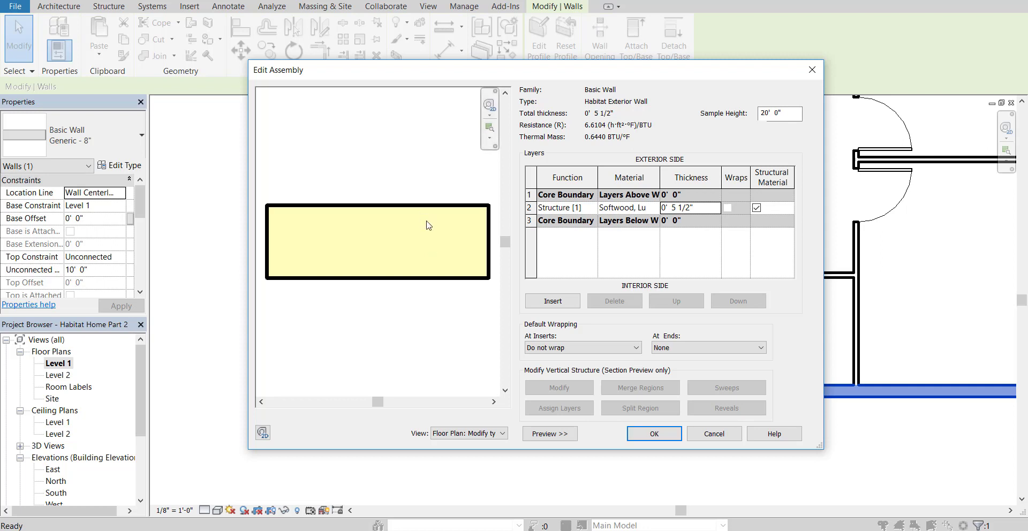
Insert a new 1/2" exterior layer, bringing the wall total to 6"
click(552, 301)
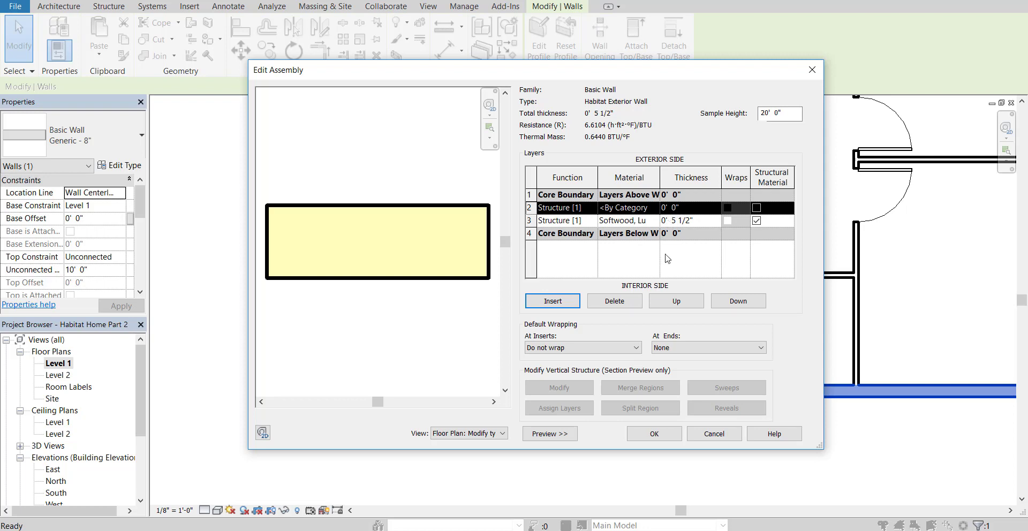
click(678, 209)
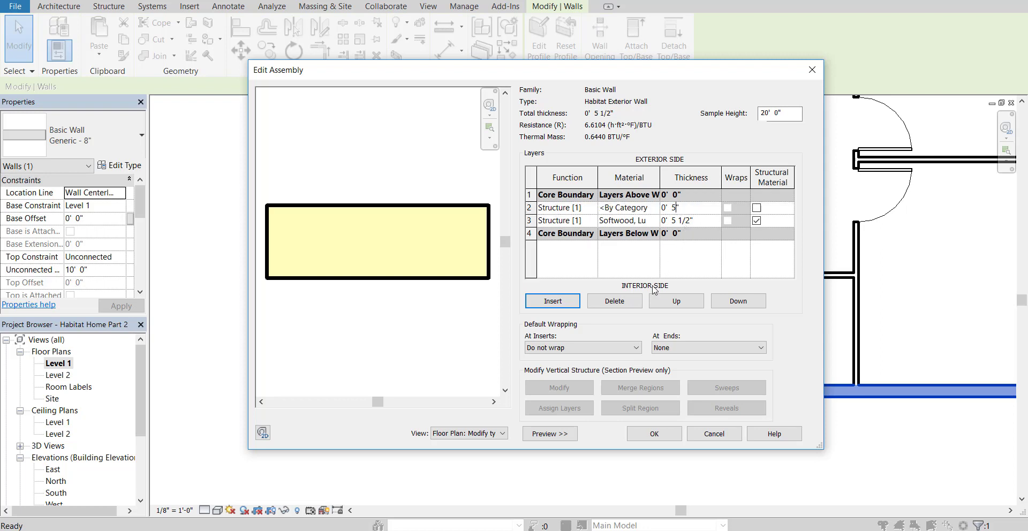
key(BackSpace)
key(Return)
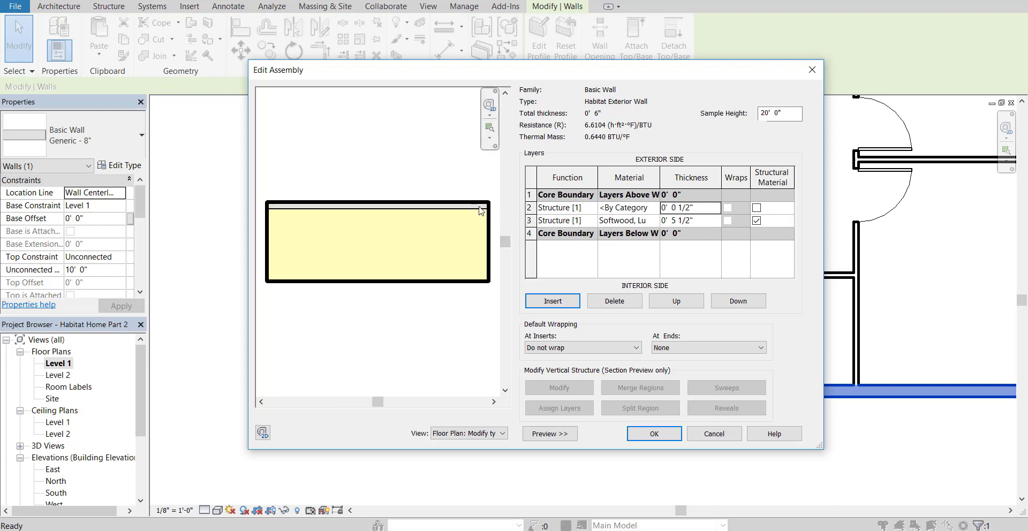
click(629, 210)
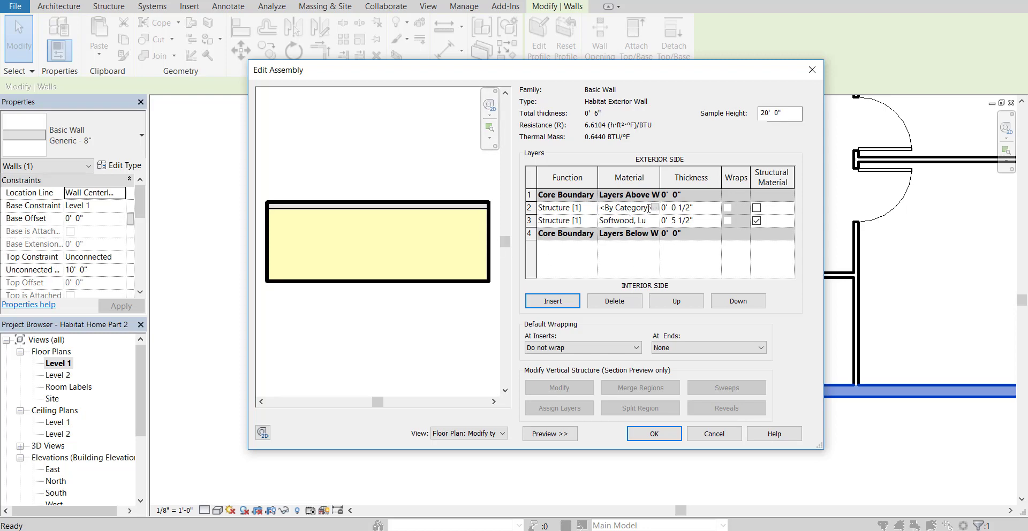
Assign Rigid insulation to the new layer and set its shading colour to pink
click(655, 207)
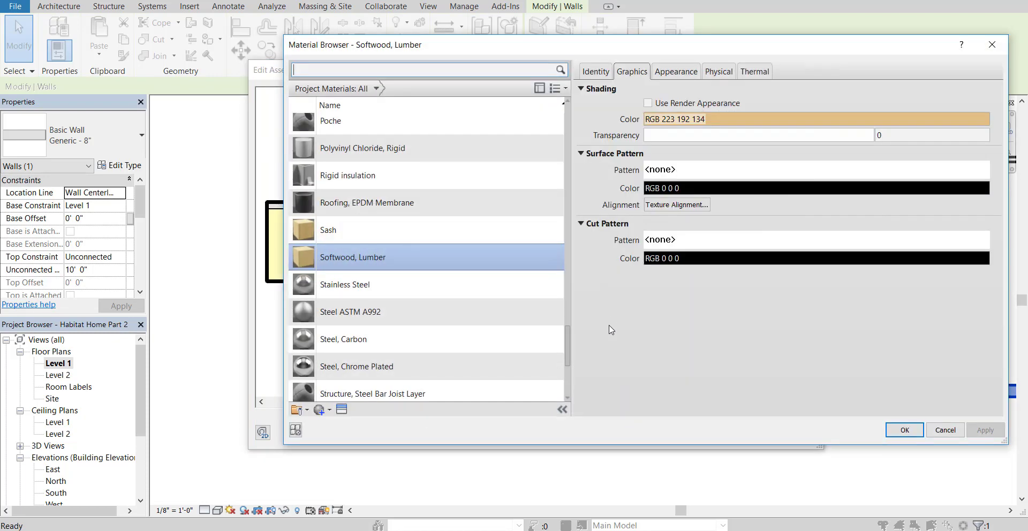
scroll(477, 120, up, 1)
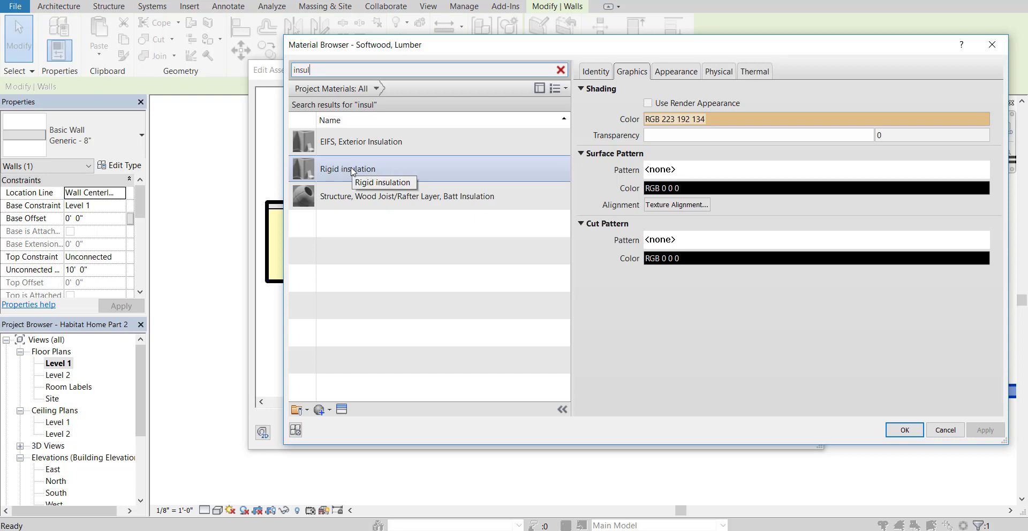
click(352, 170)
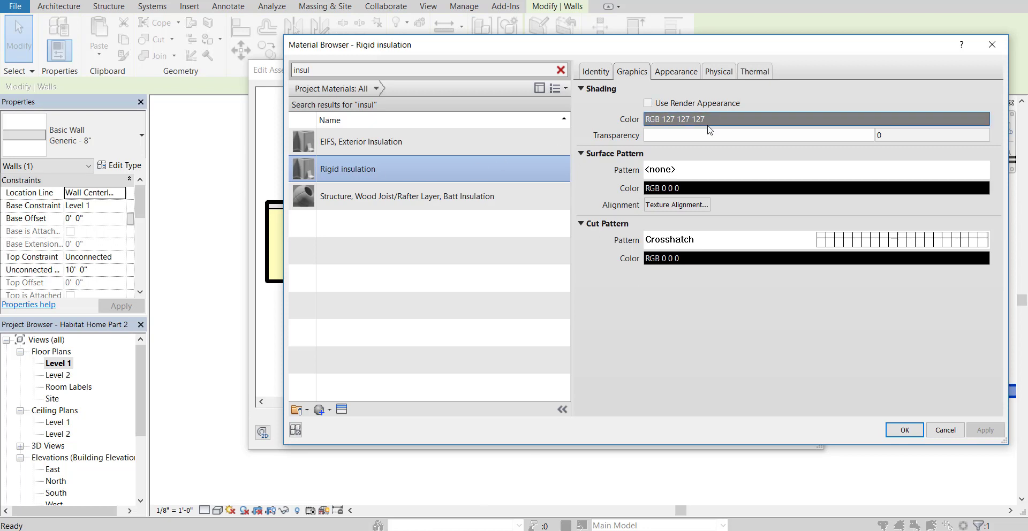
click(709, 130)
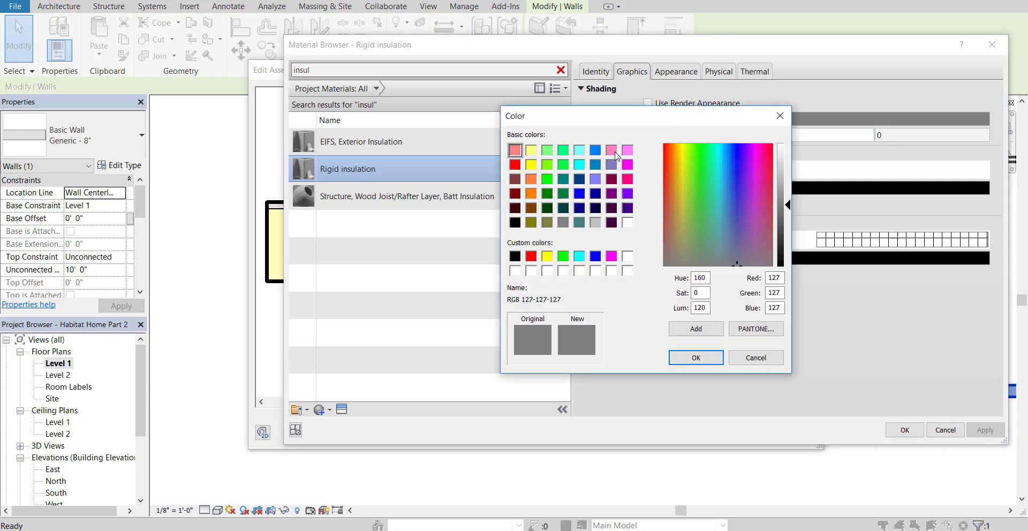
click(615, 154)
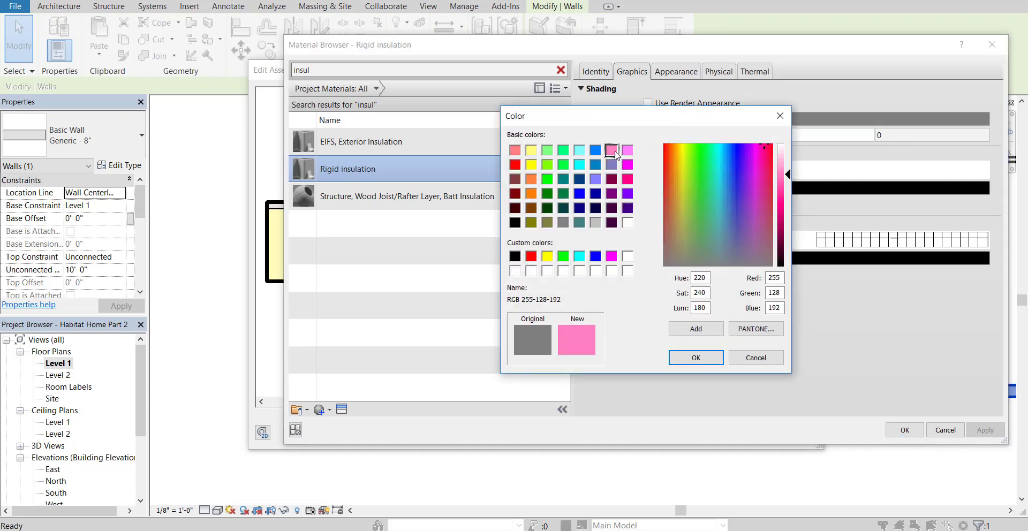
click(686, 357)
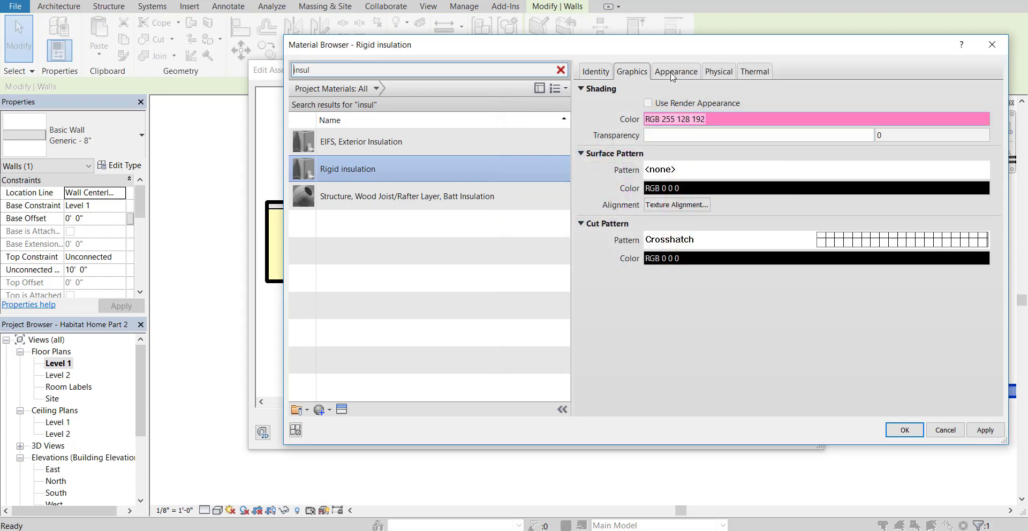
Set the Rigid insulation appearance paint colour to pink (255-128-192) and apply
click(678, 73)
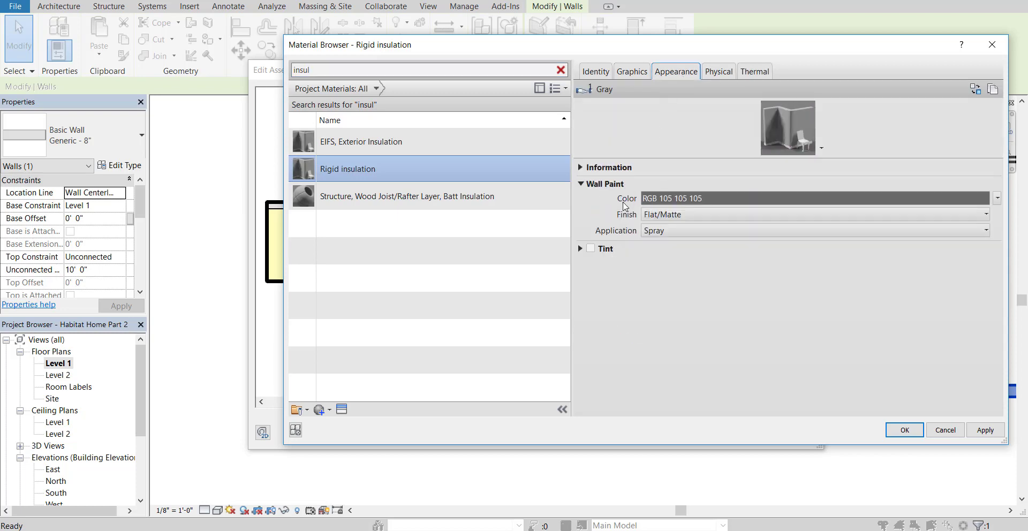
click(676, 198)
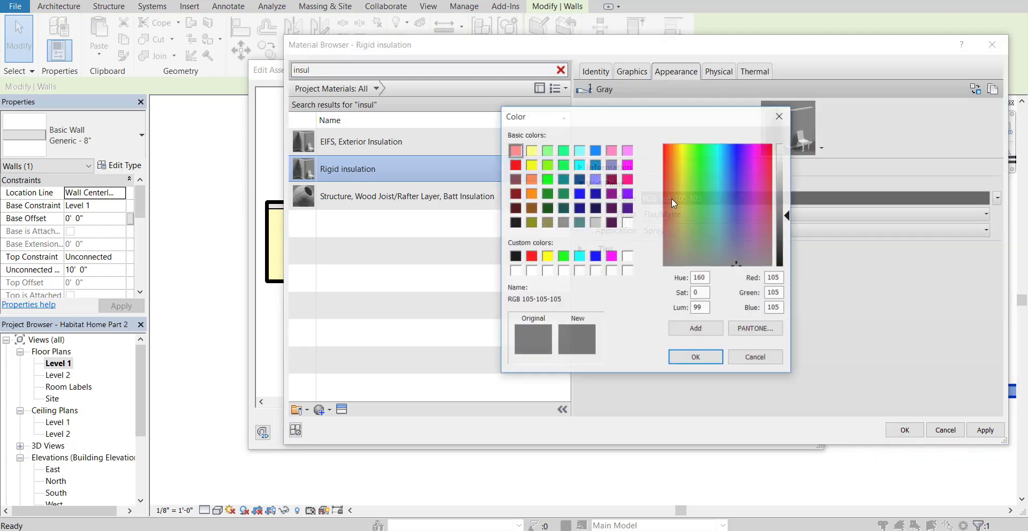
click(611, 150)
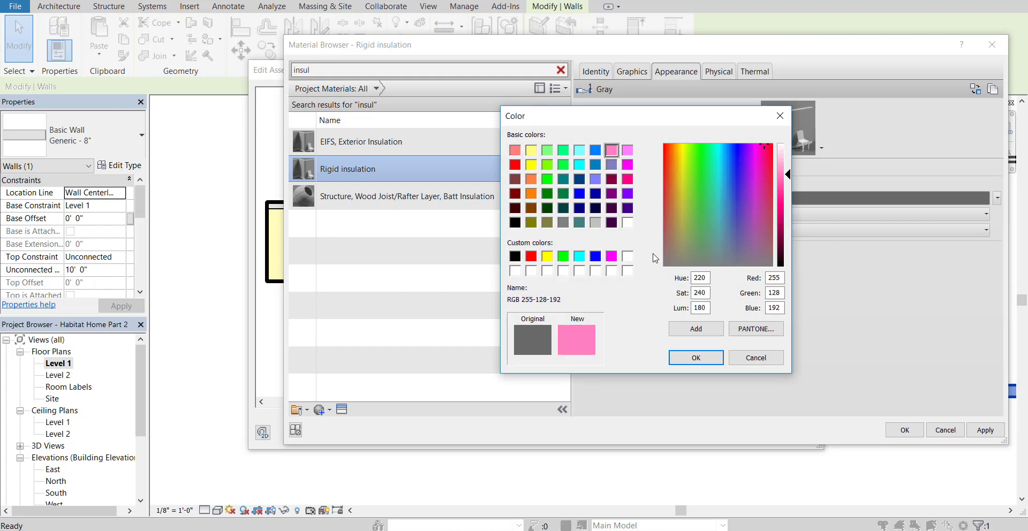
click(707, 360)
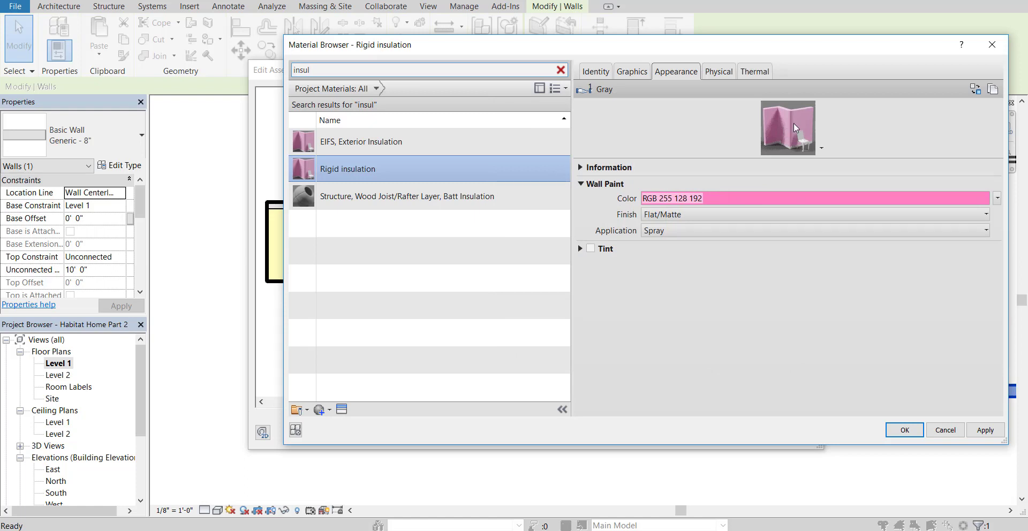
click(625, 75)
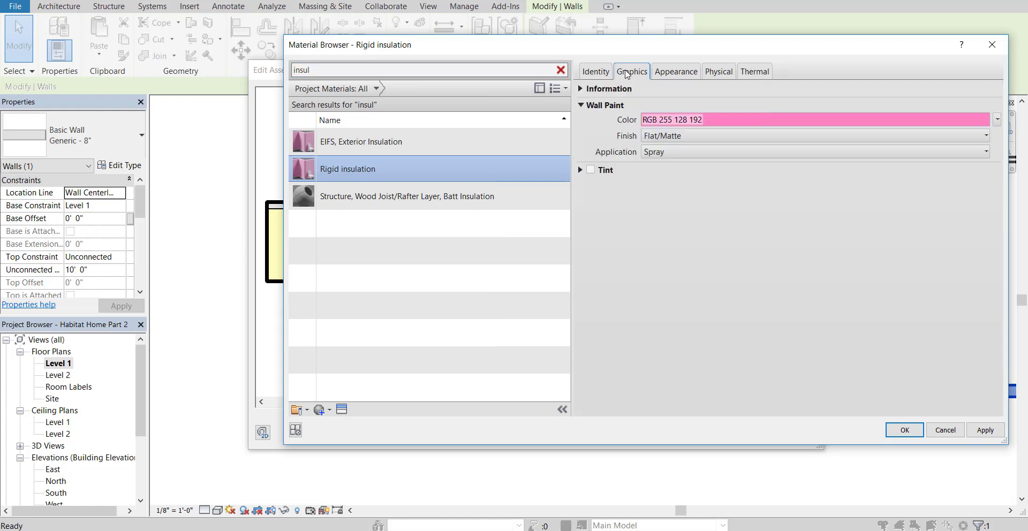
click(972, 434)
Move Rigid insulation below the softwood layer and insert an empty layer between them
click(904, 430)
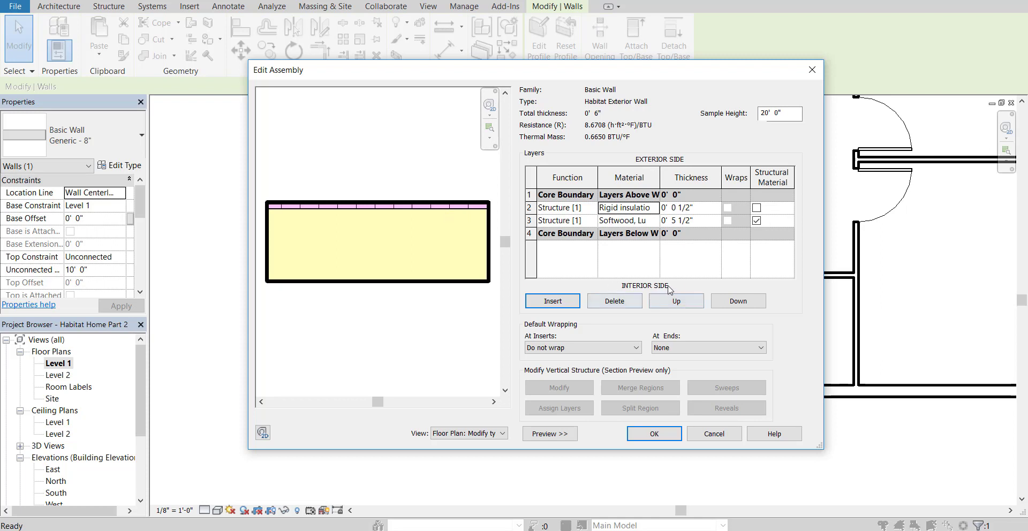
click(531, 208)
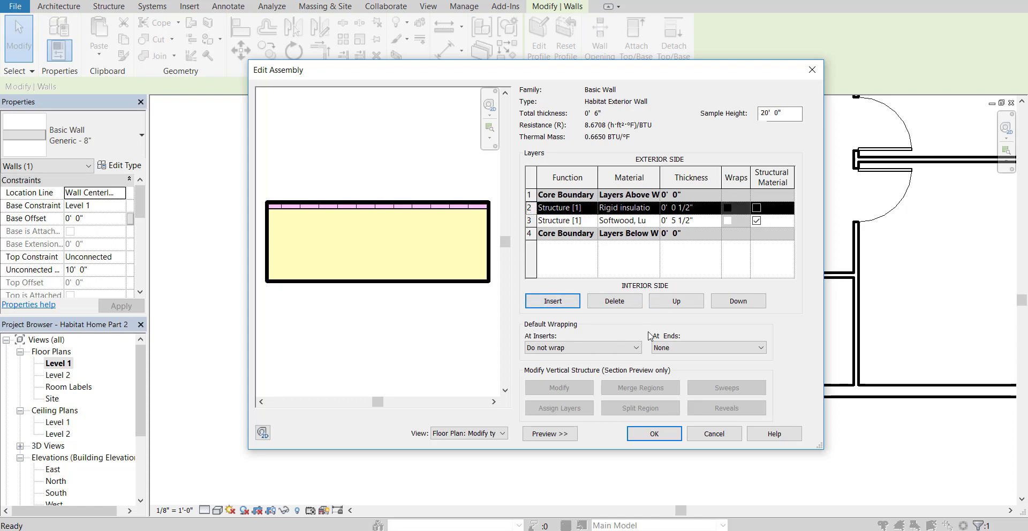
click(738, 302)
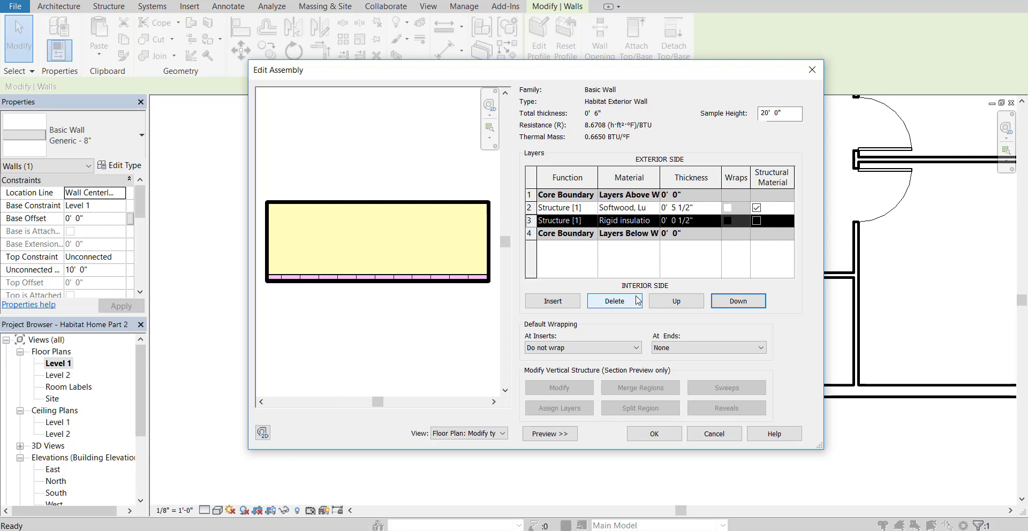
click(562, 304)
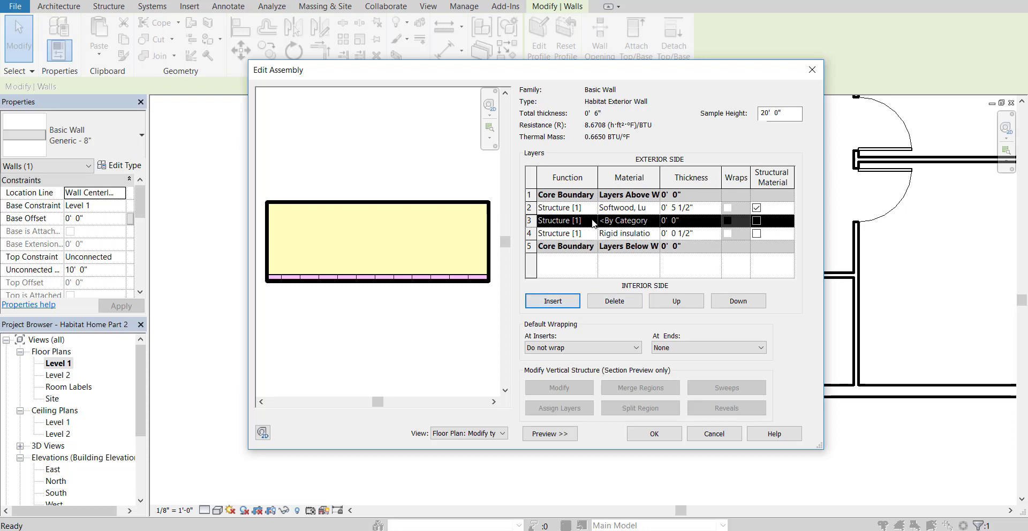
Give the new layer a 1/4" thickness and the Vapor Retarder material
click(634, 223)
click(672, 222)
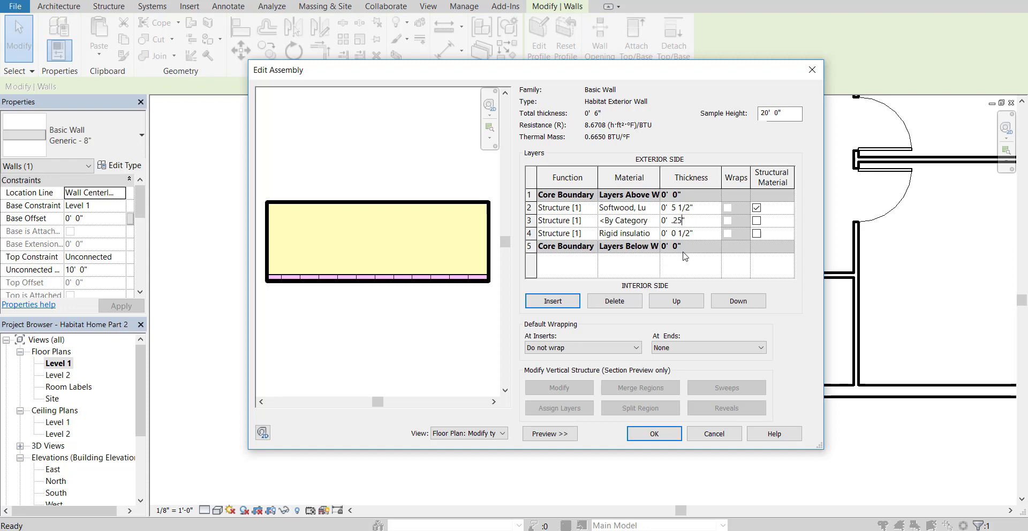
click(679, 266)
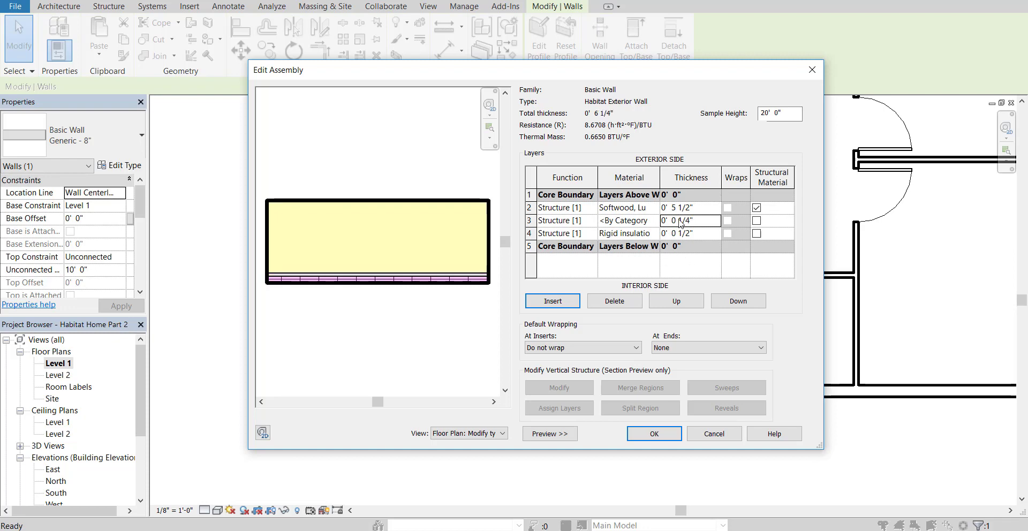
click(635, 223)
click(654, 220)
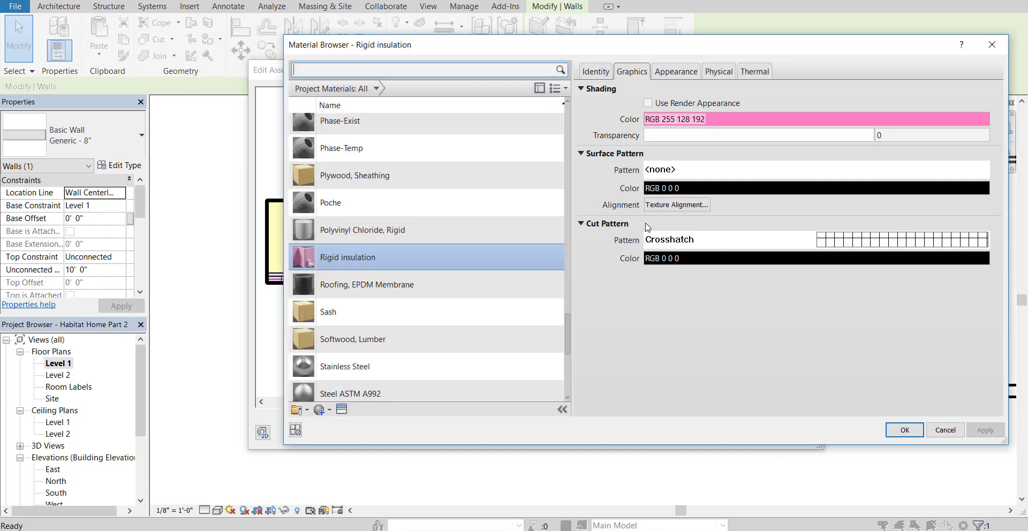
click(387, 71)
text(vapor)
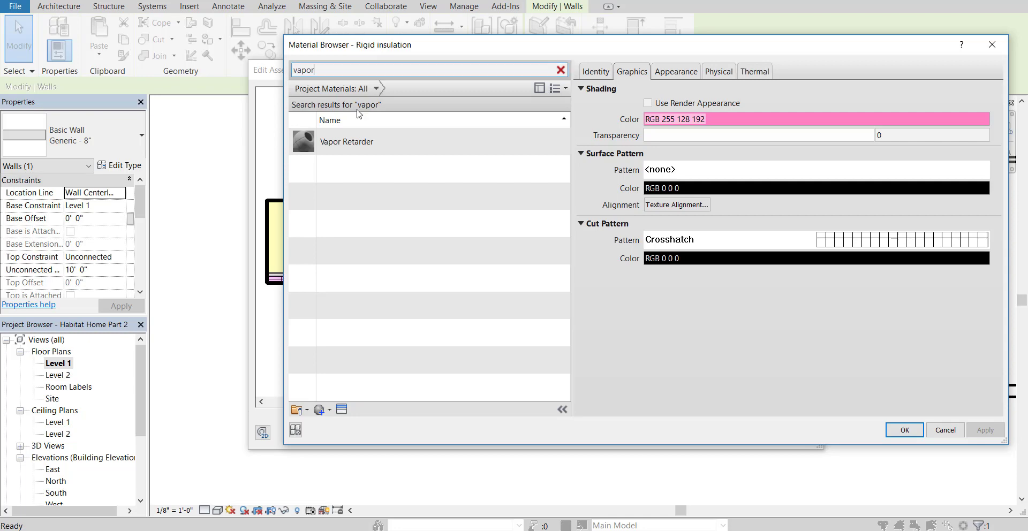
click(368, 148)
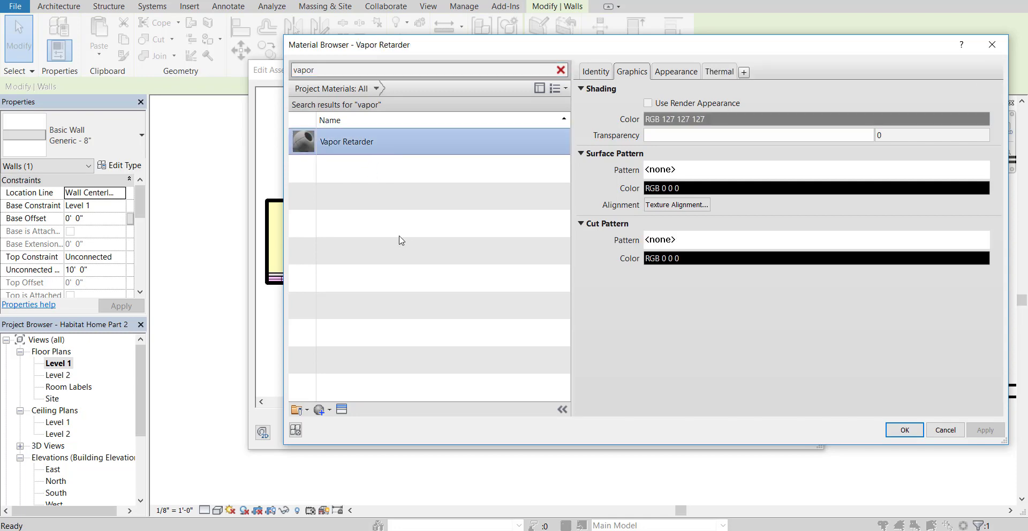
click(904, 430)
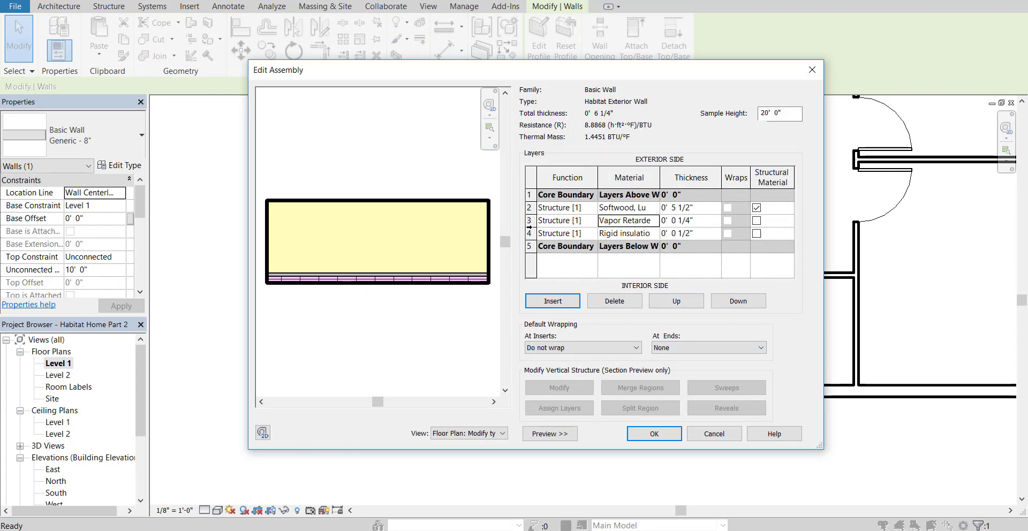
Move the Vapor Retarder layer below the Rigid insulation
click(529, 220)
click(748, 304)
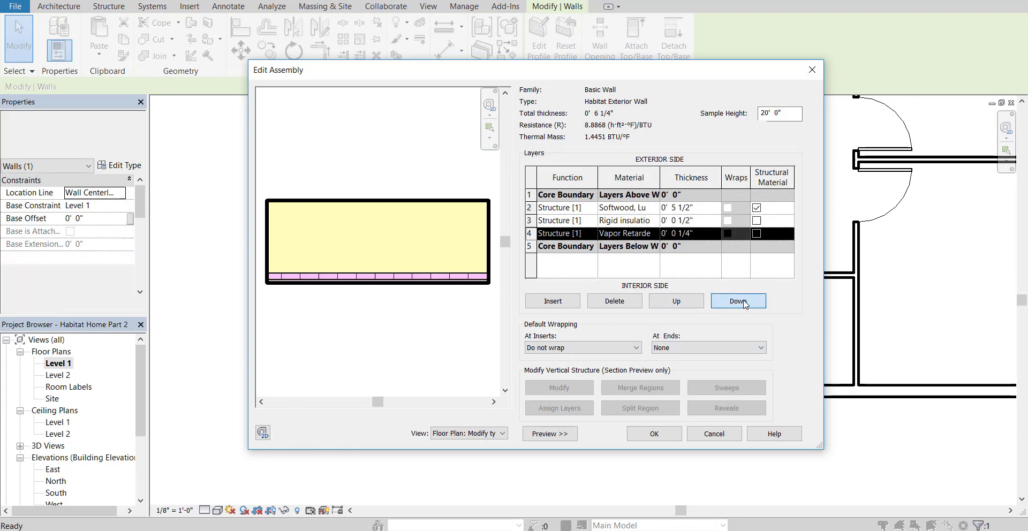
click(613, 264)
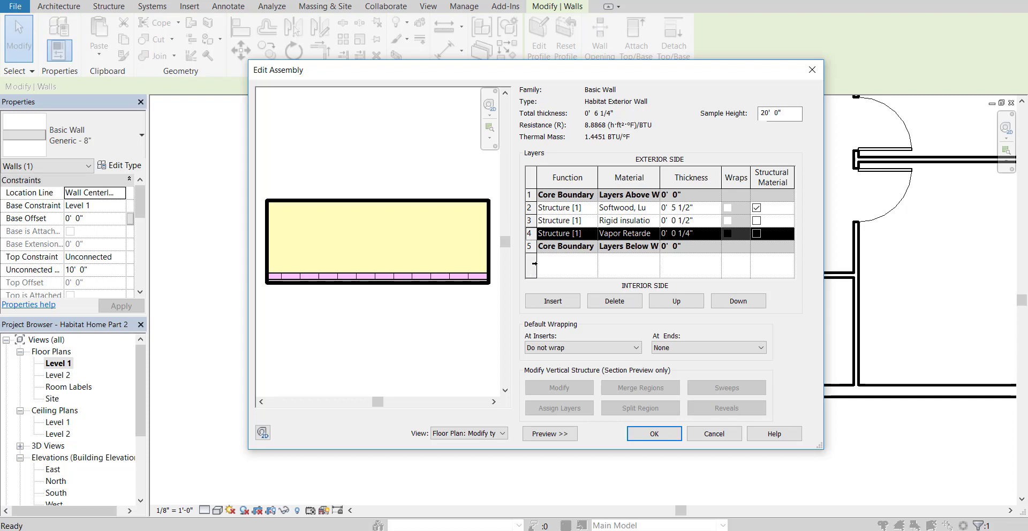
Insert a new 1/2" layer above the Vapor Retarder
click(557, 305)
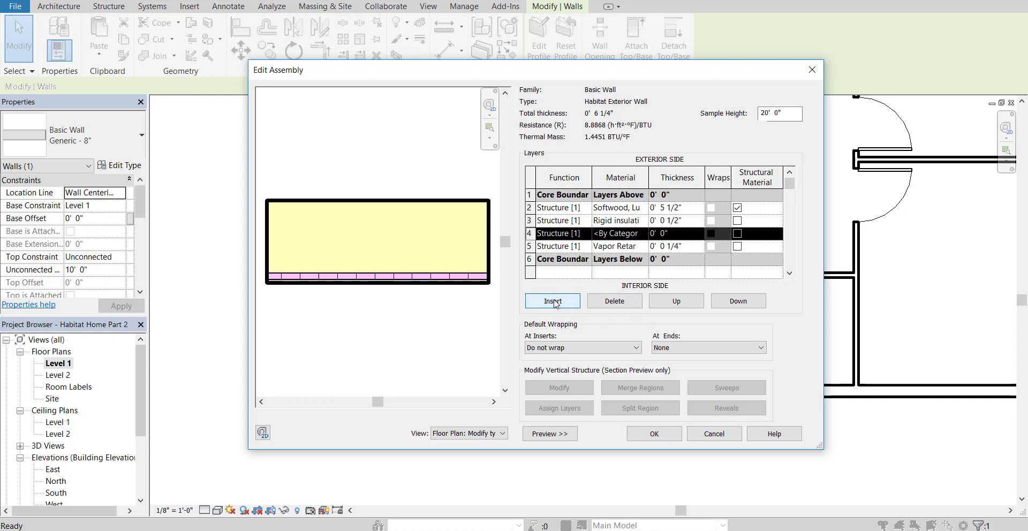
click(664, 233)
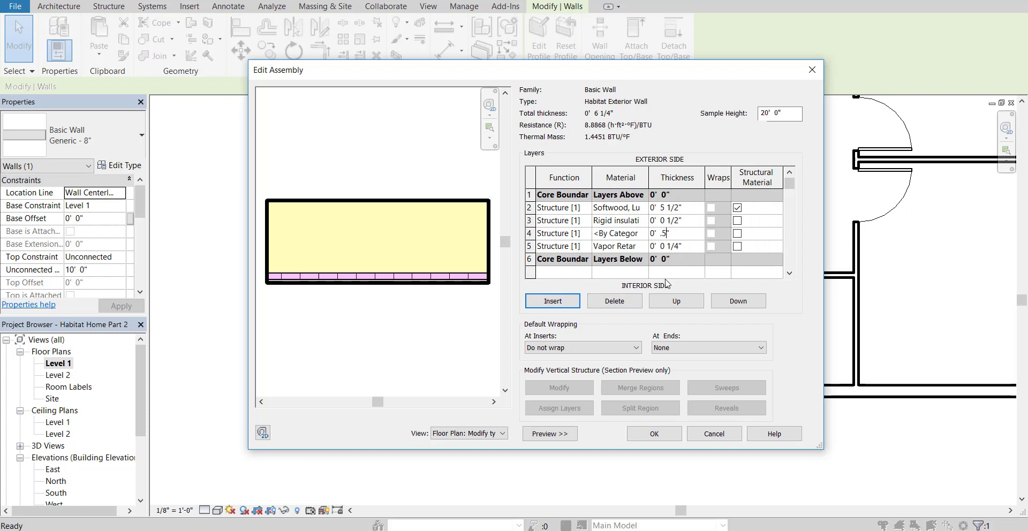
click(642, 247)
Search 'dry' and assign Gypsum Wall Board to the new layer, making the wall 6 3/4"
click(644, 246)
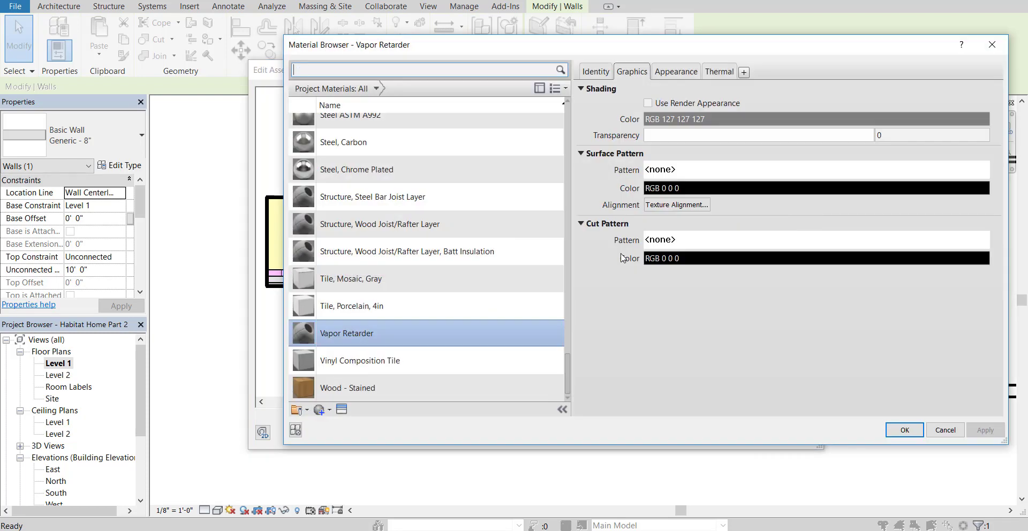
click(992, 45)
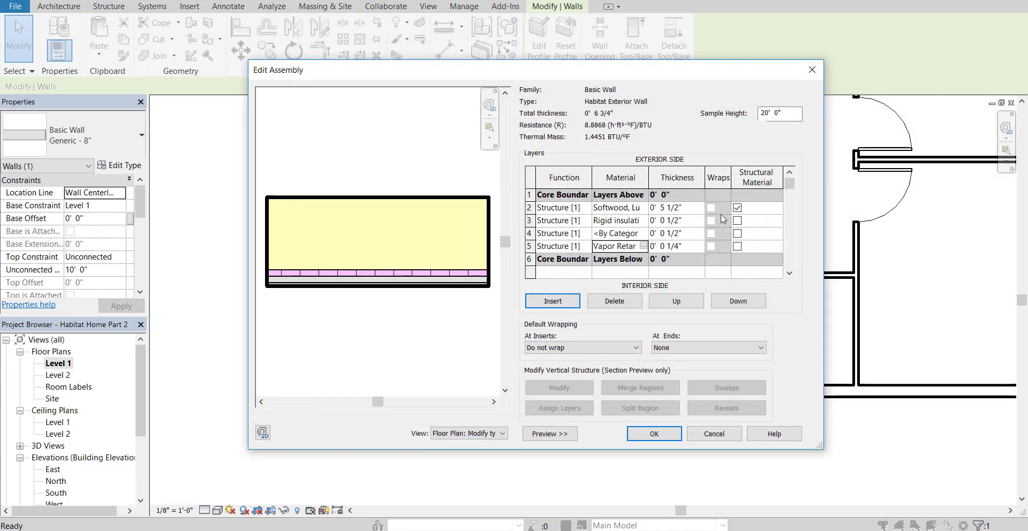
click(616, 237)
click(643, 234)
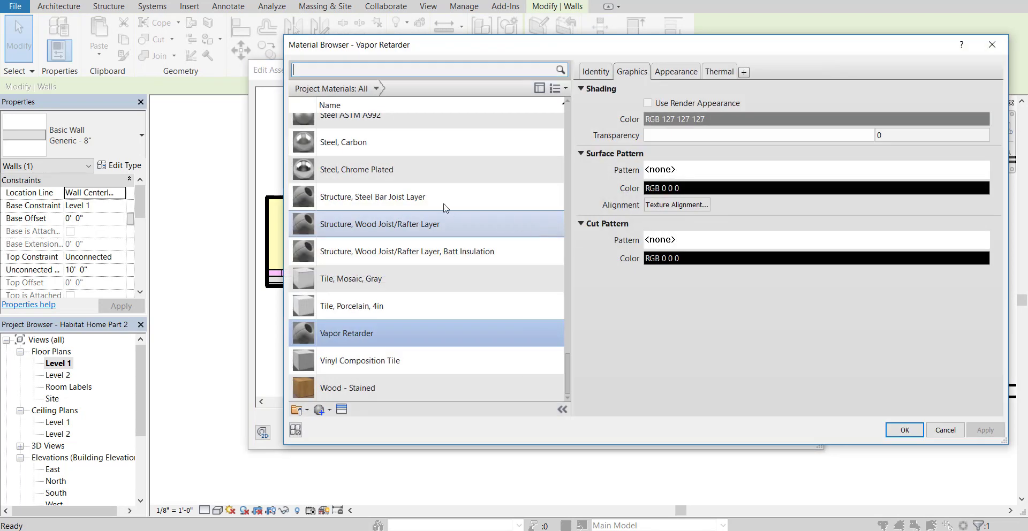
text(drw)
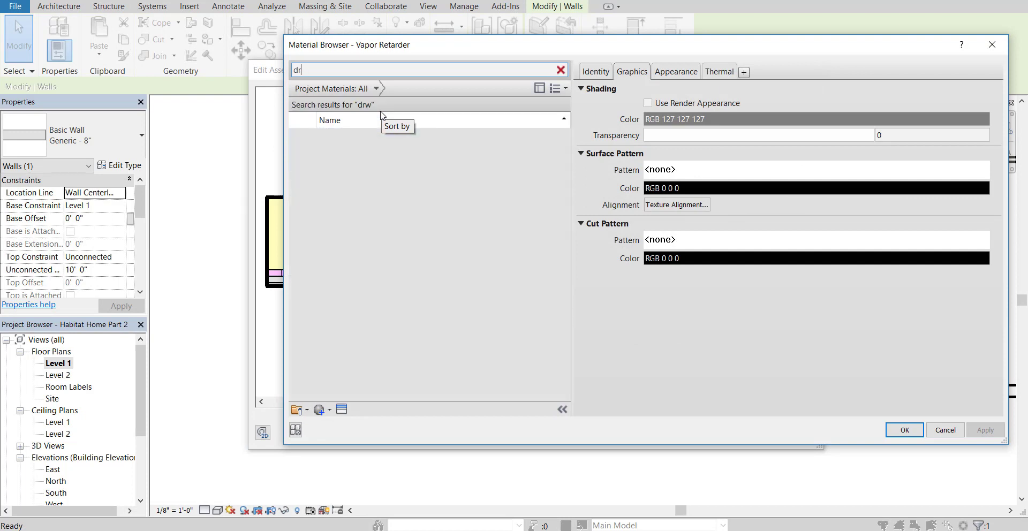
key(BackSpace)
text(y)
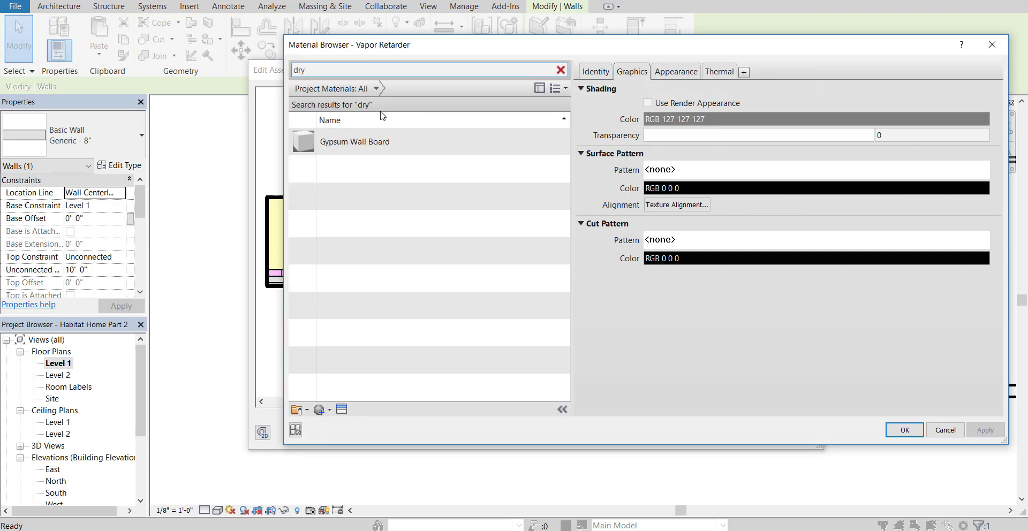
click(372, 147)
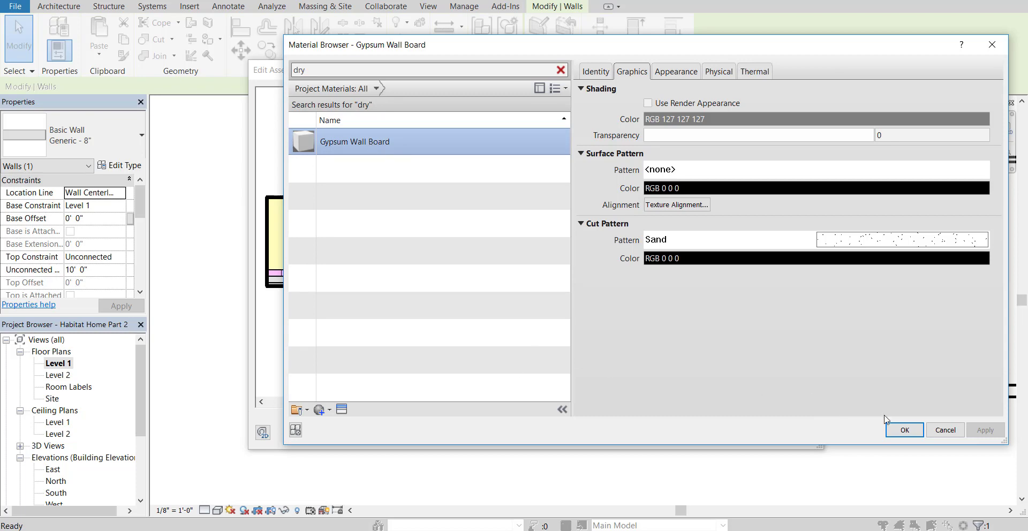
click(903, 430)
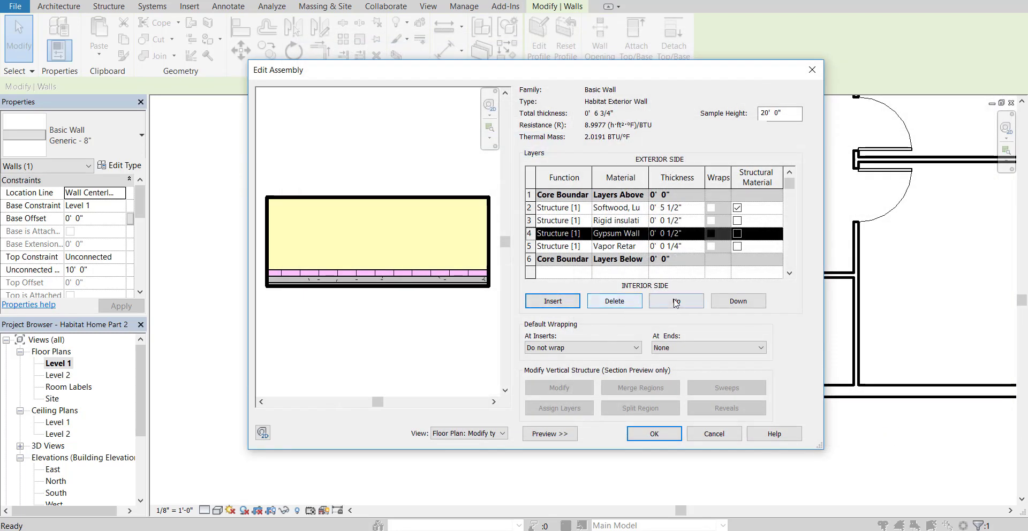
Shift Gypsum Wall Board down two rows, under Core Boundary (Layers Below)
click(734, 302)
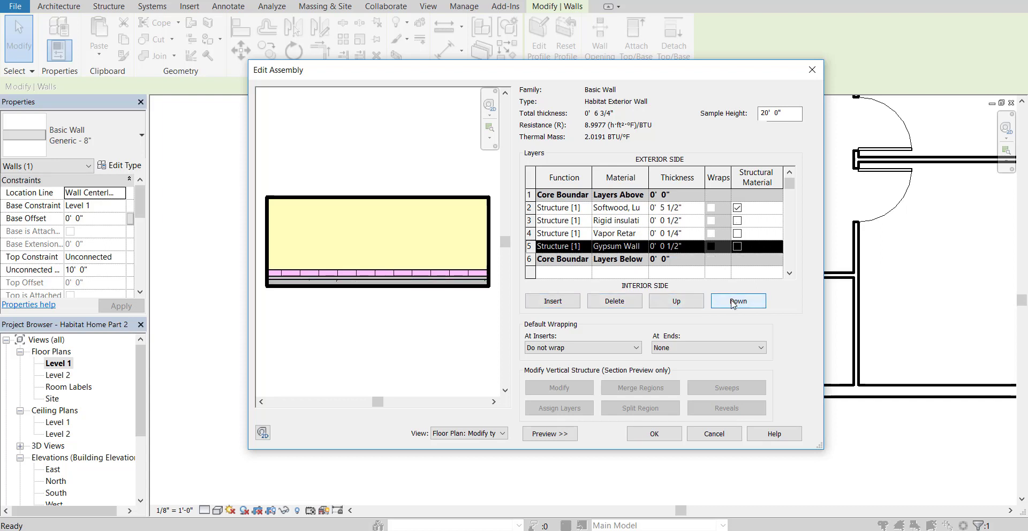
click(733, 302)
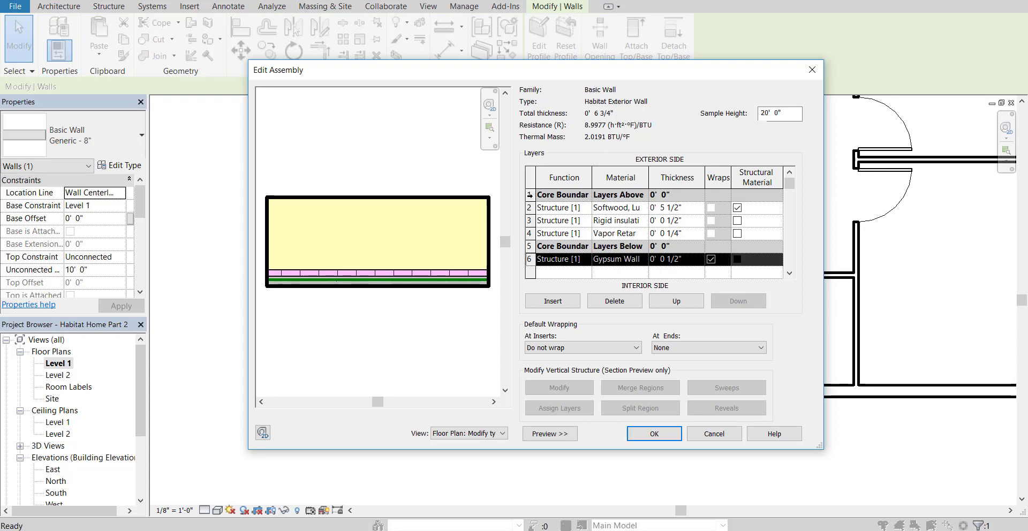
Insert a new 0.25" layer at the exterior core boundary of the wall assembly
click(529, 194)
click(557, 306)
click(664, 195)
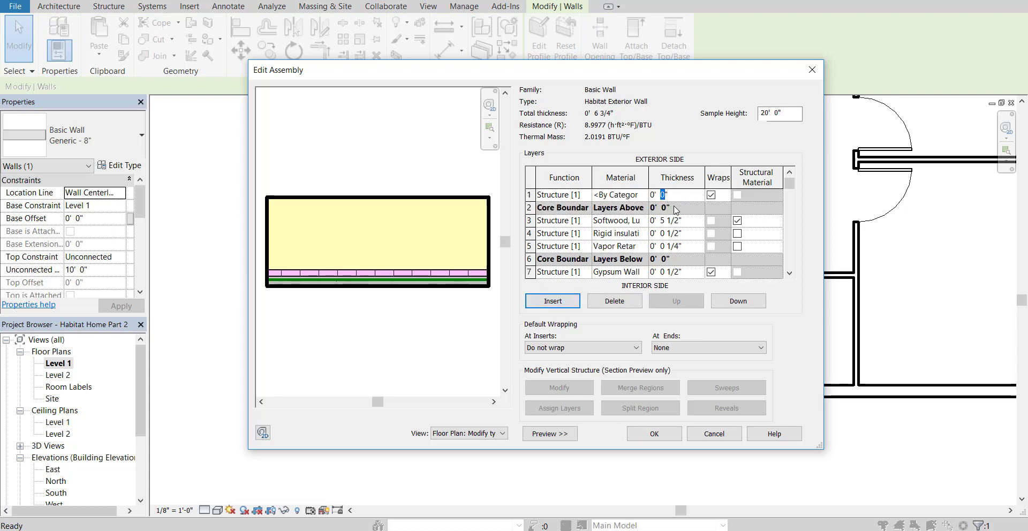
text(.25)
click(675, 221)
Assign Vapor Retarder as the new layer's material and move it down one row inside the core boundary
click(627, 195)
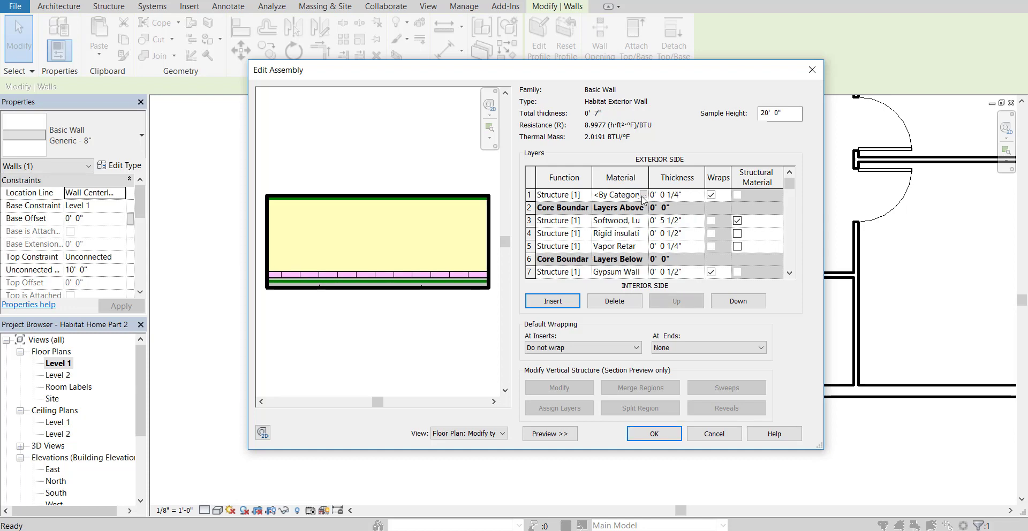
click(643, 196)
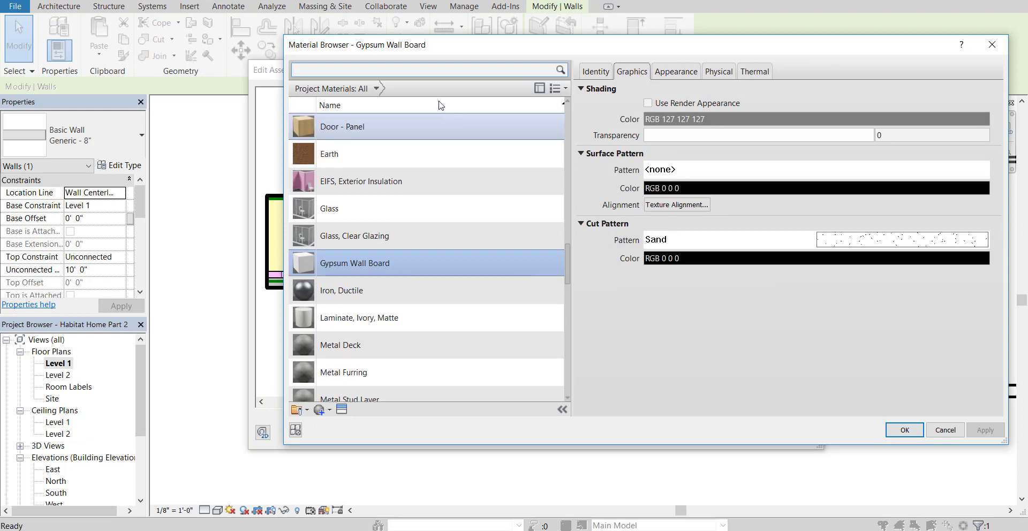
text(vapor)
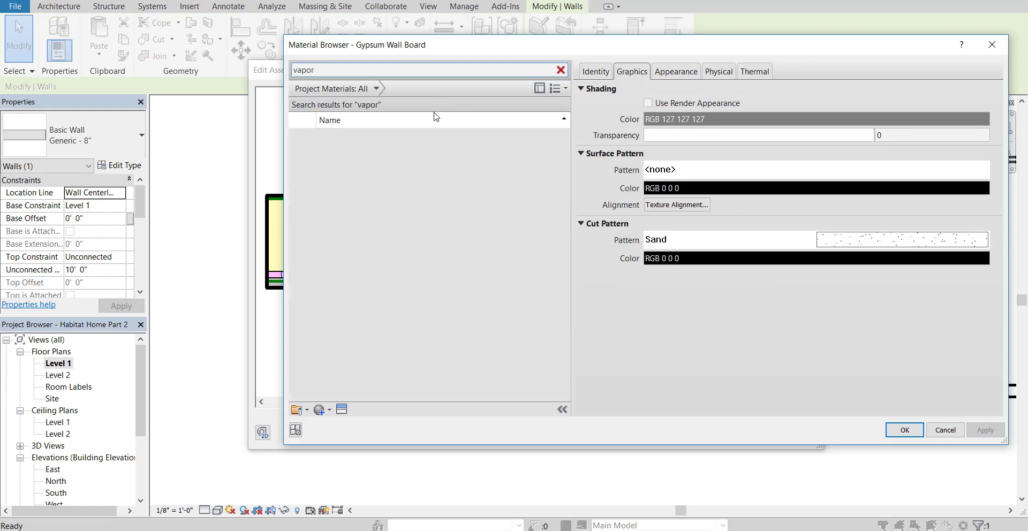
click(347, 141)
click(903, 430)
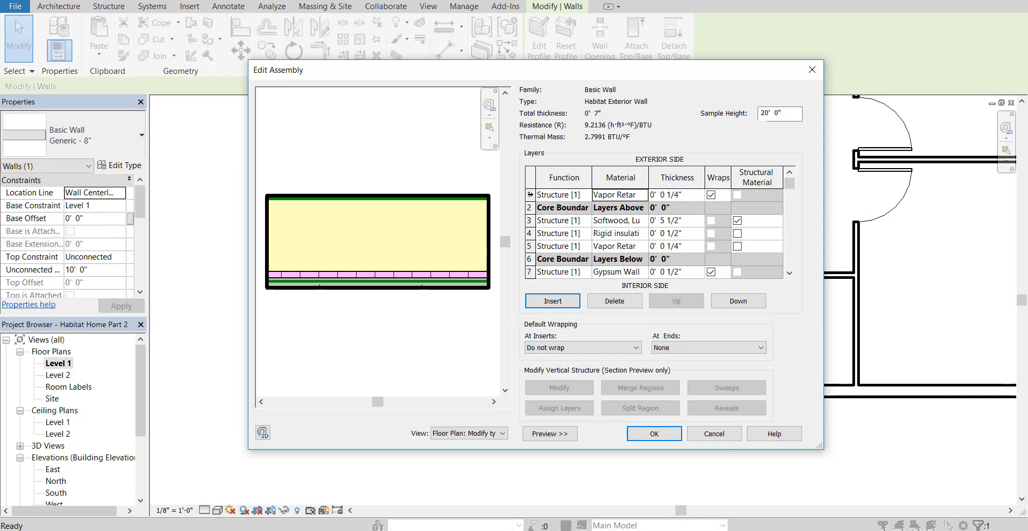
click(529, 195)
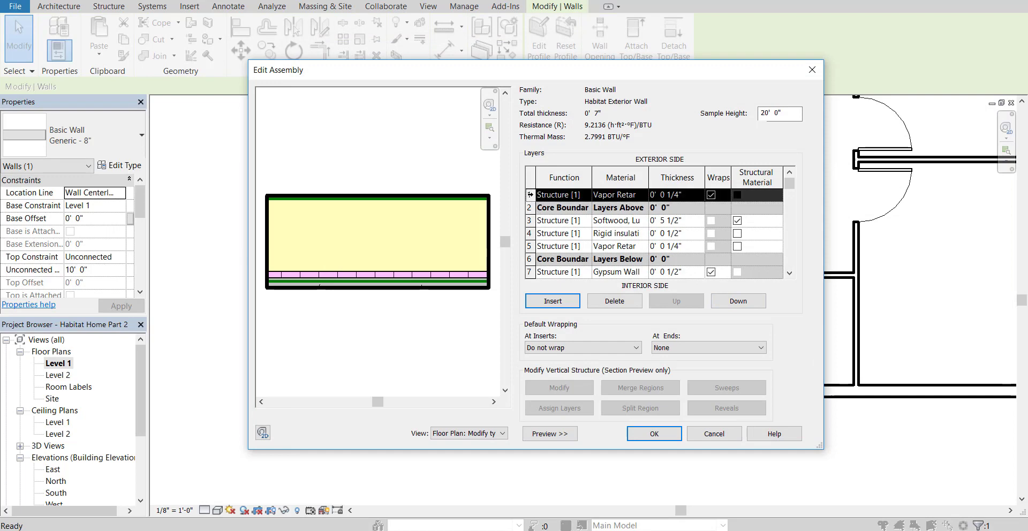
click(727, 301)
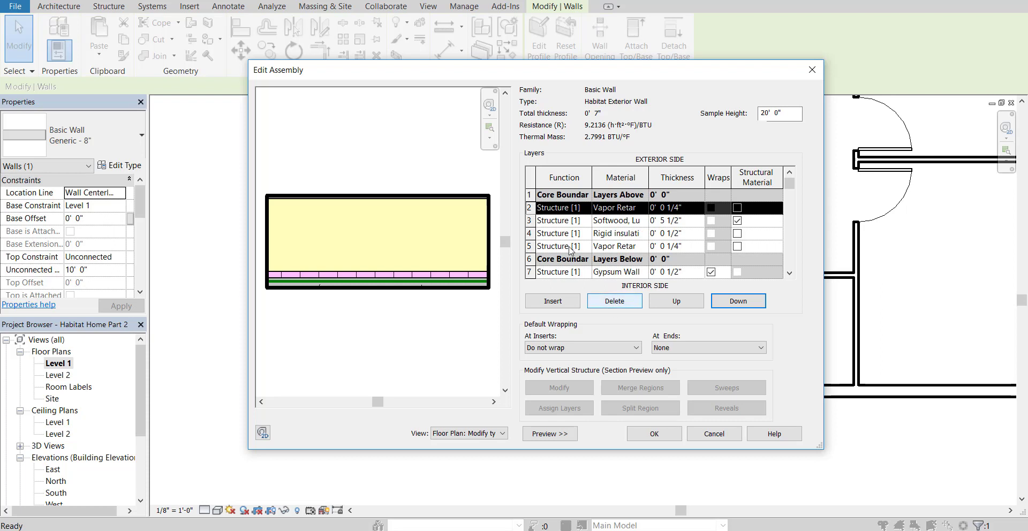
Insert another wall layer with a 1/2" thickness
click(553, 301)
click(663, 208)
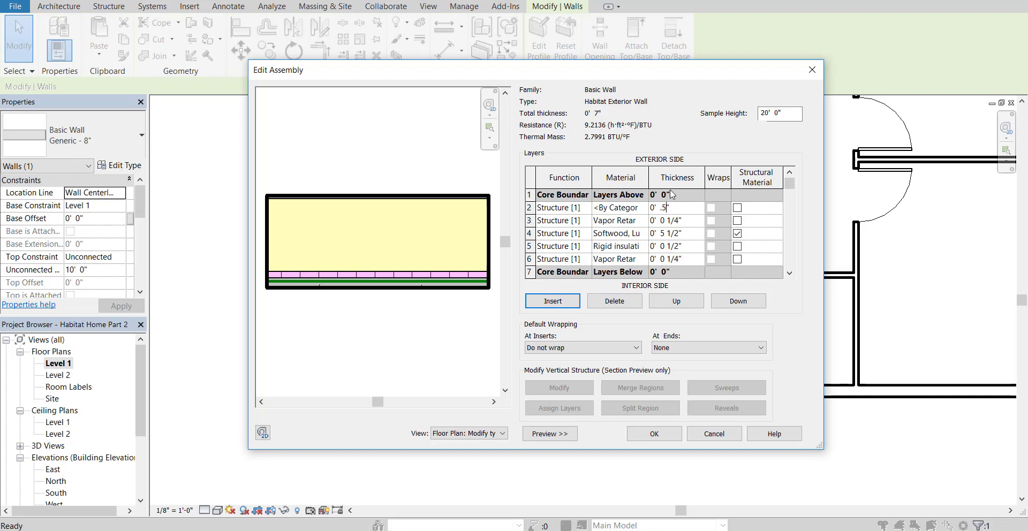
key(Return)
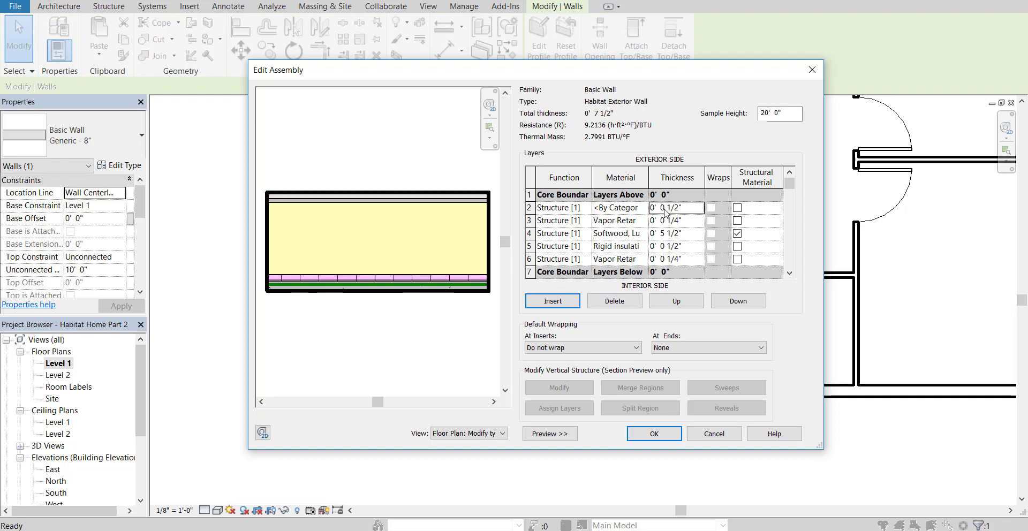
Make the new layer EIFS, Exterior Insulation, with its shading colour changed to pink
click(646, 209)
click(643, 208)
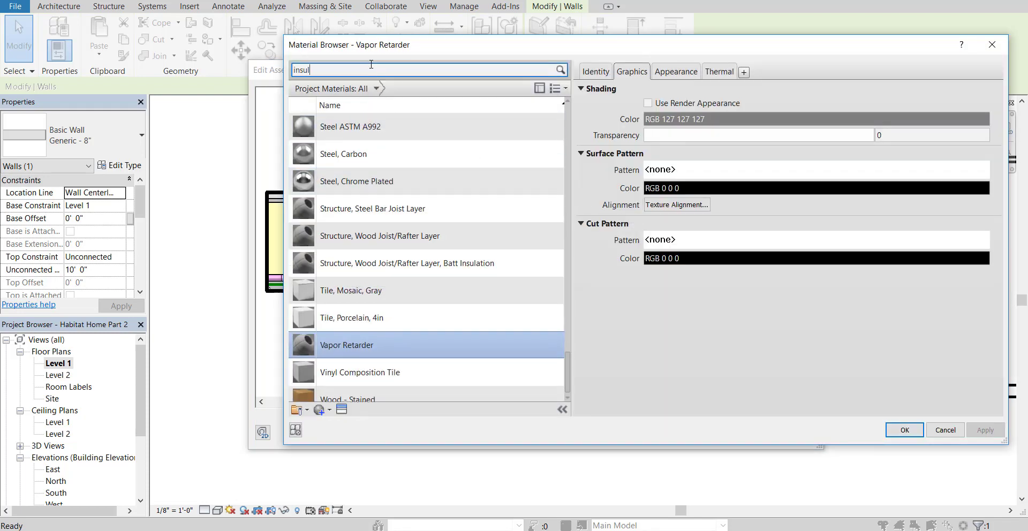
click(383, 173)
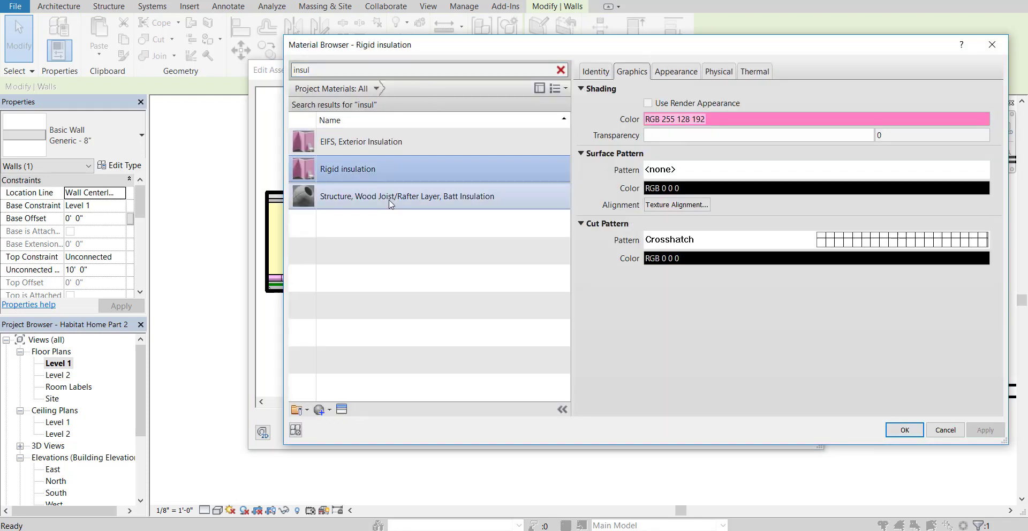
click(369, 152)
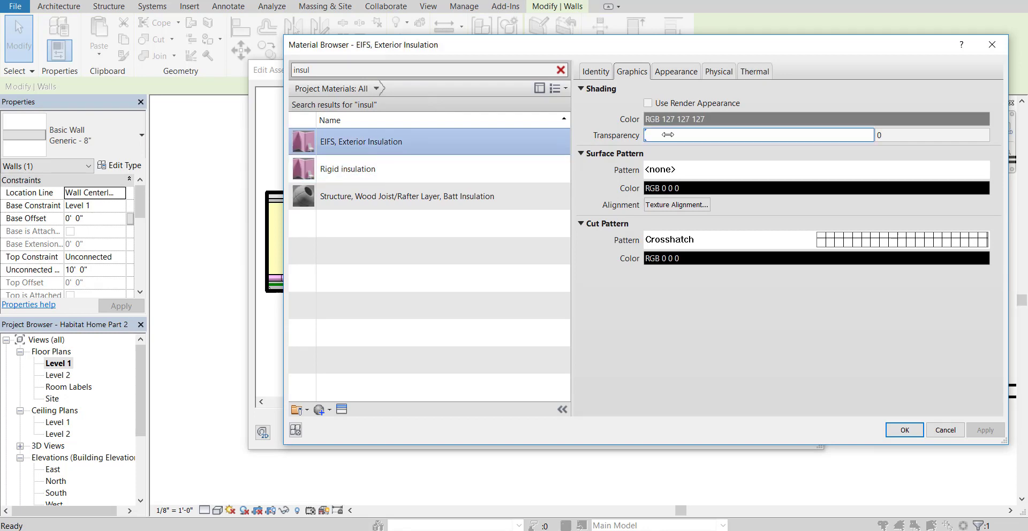
click(659, 119)
click(611, 150)
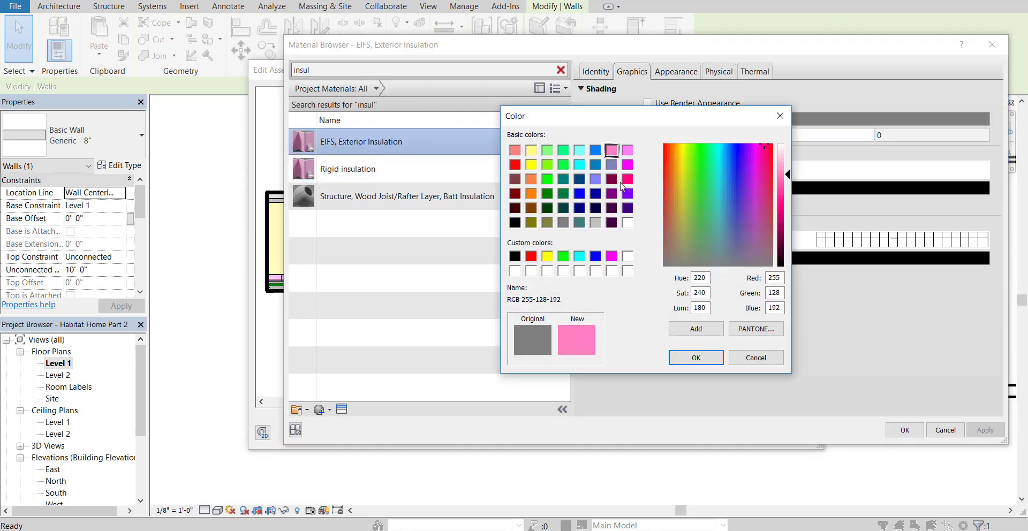
click(696, 357)
click(675, 75)
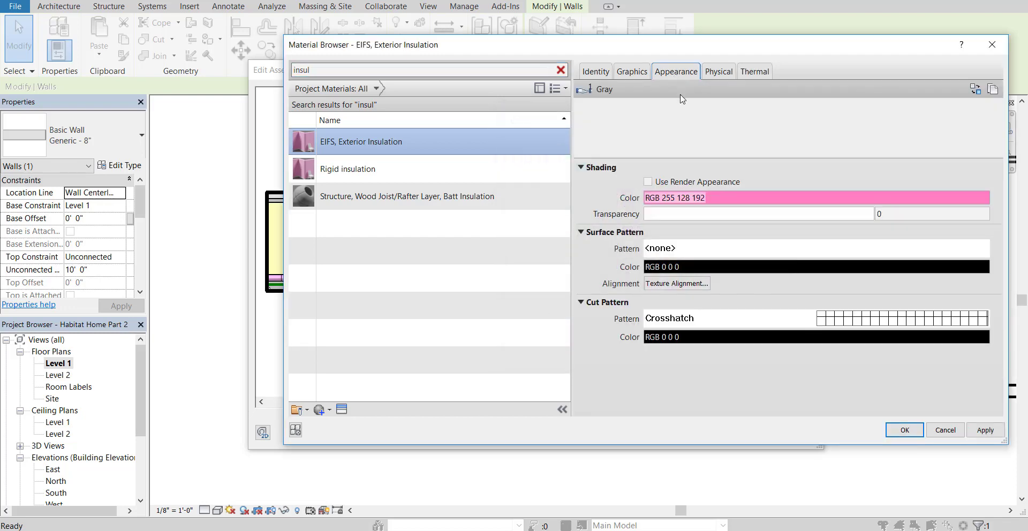
click(985, 430)
click(904, 430)
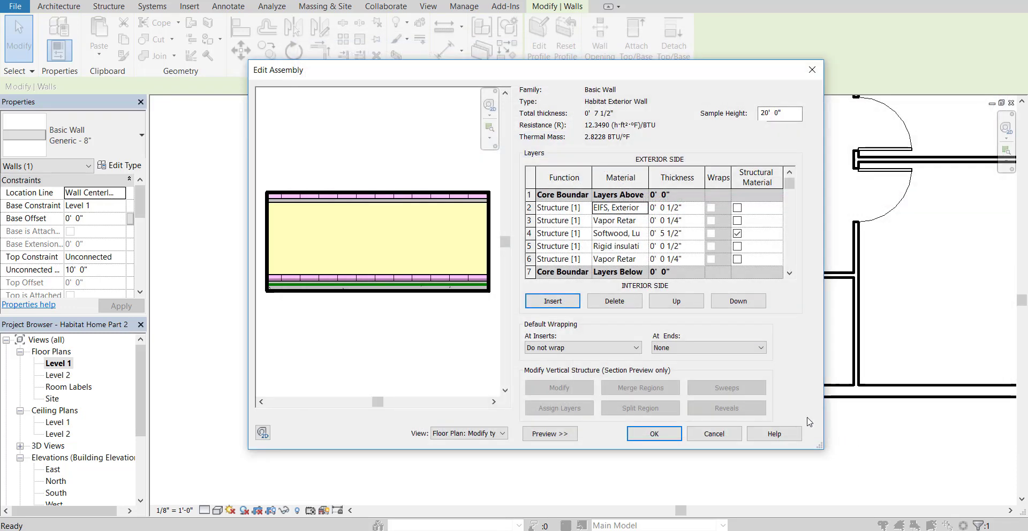
Add one new outer layer at the exterior core boundary with a 1" thickness
click(529, 195)
click(542, 299)
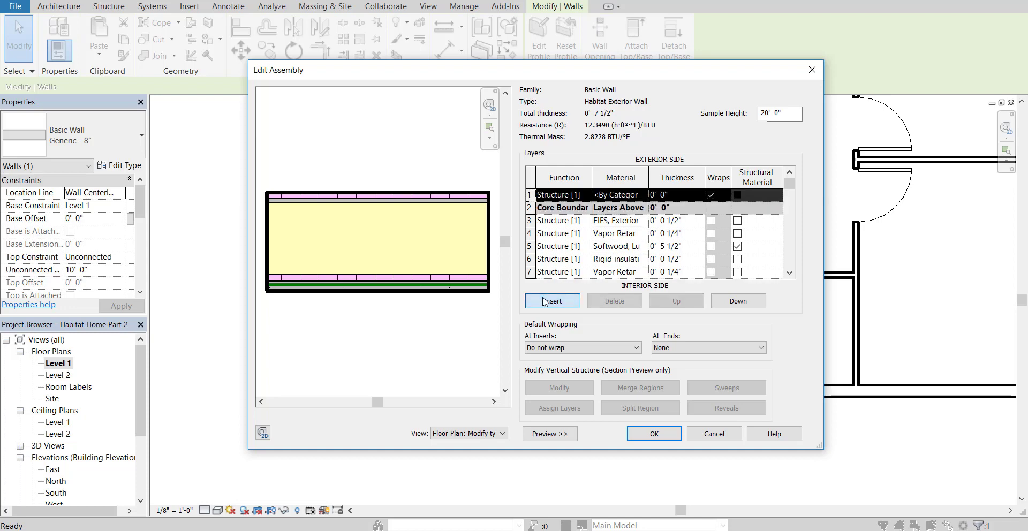
click(543, 299)
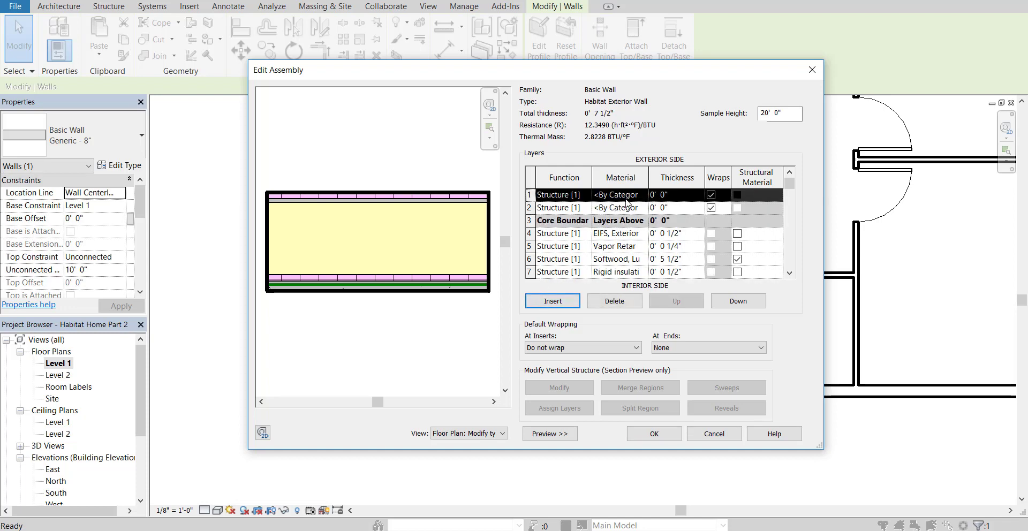
click(621, 303)
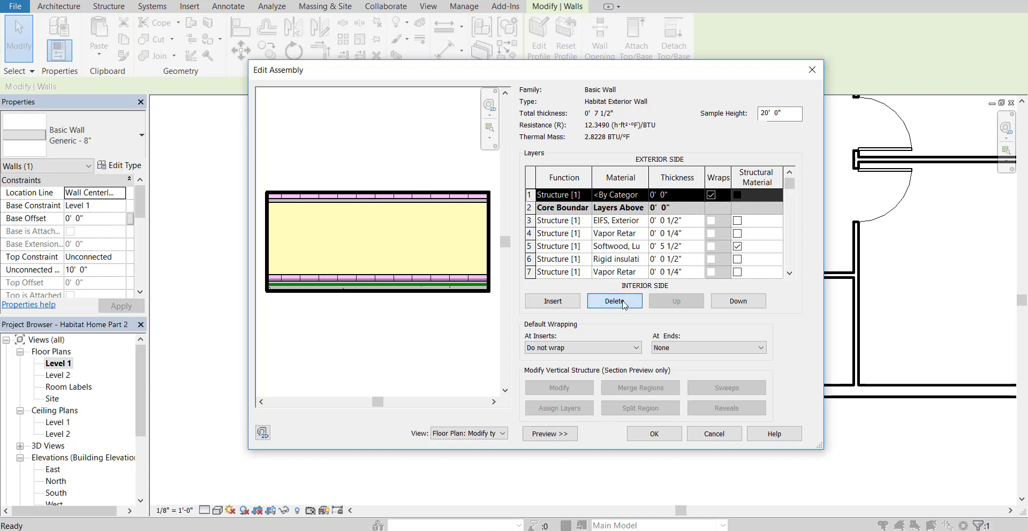
click(632, 196)
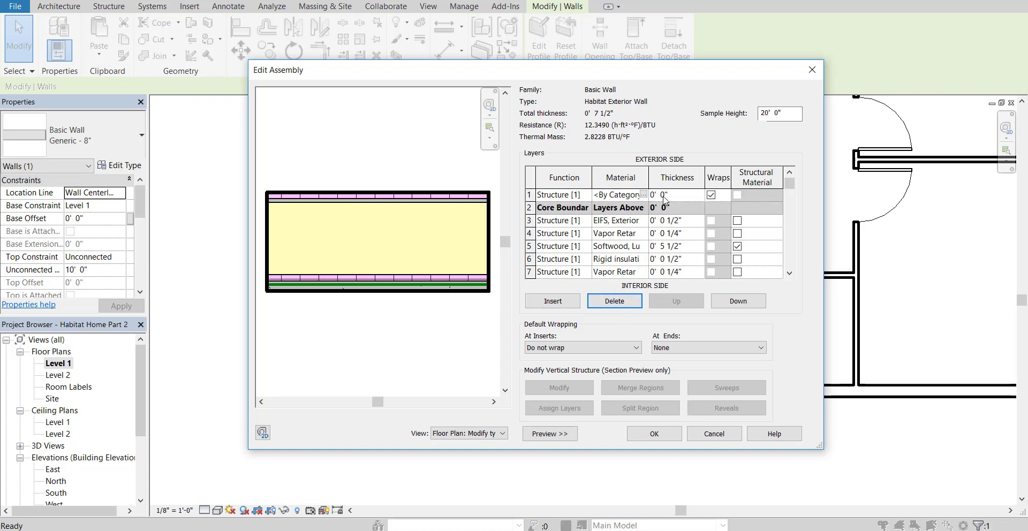
click(664, 196)
text(1)
text(2)
click(664, 224)
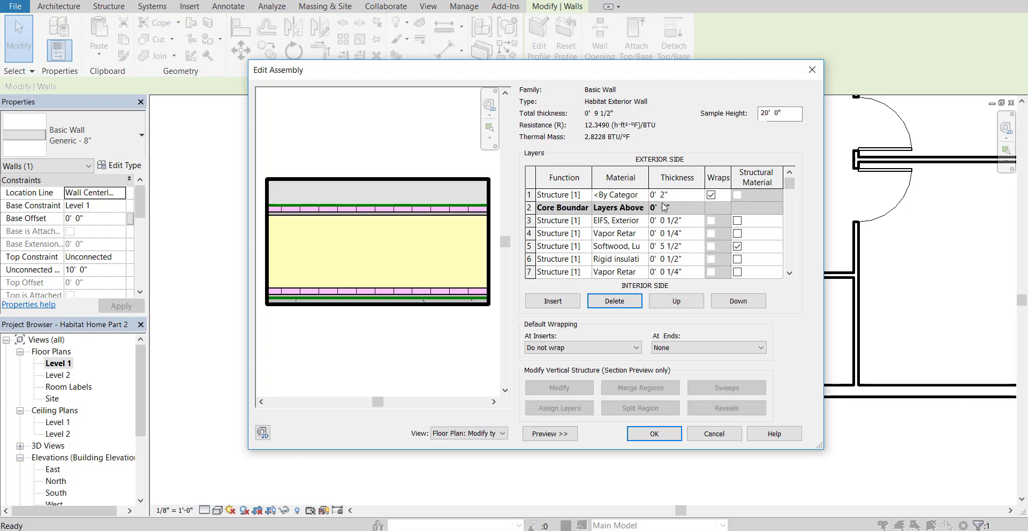
double_click(665, 195)
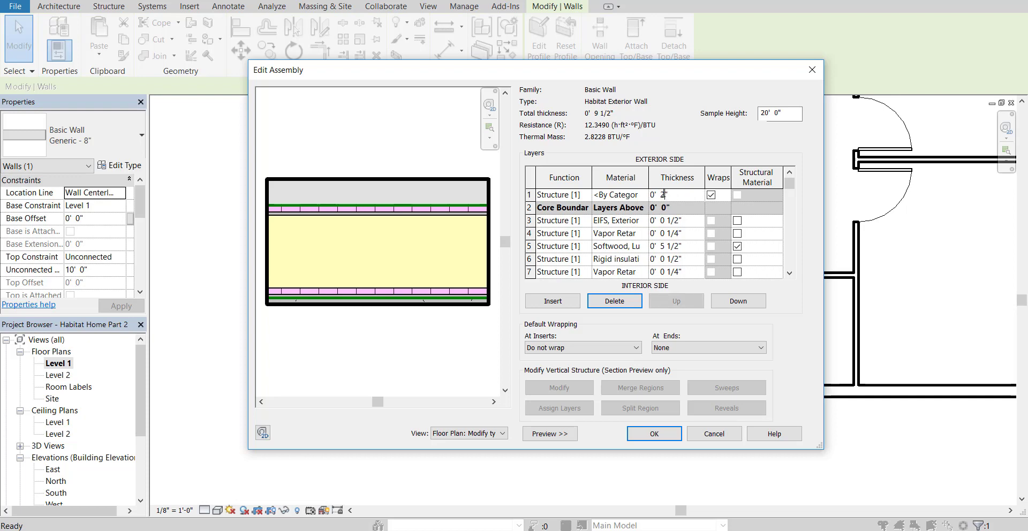
text(1)
click(667, 224)
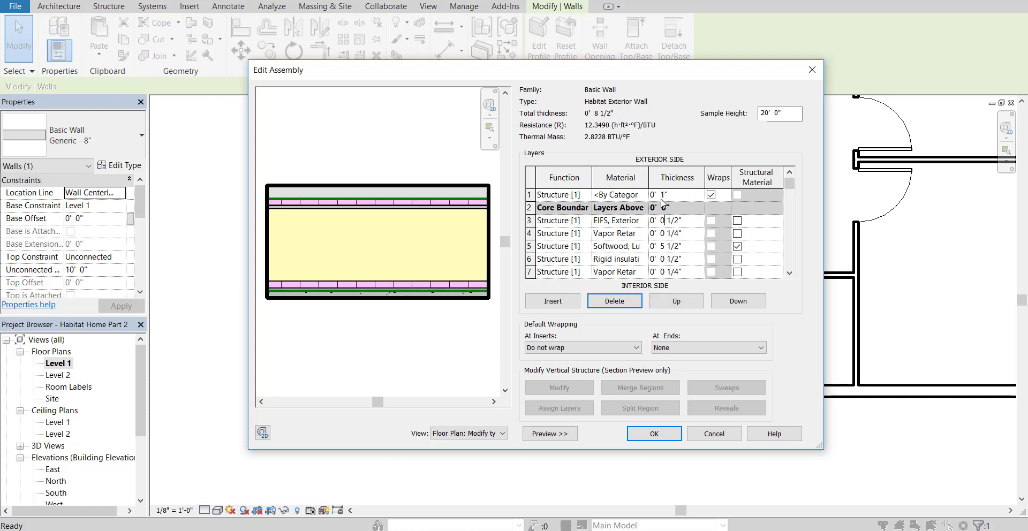
Choose Polyvinyl Chloride, Rigid as the layer material with white shading colour
click(634, 197)
click(643, 194)
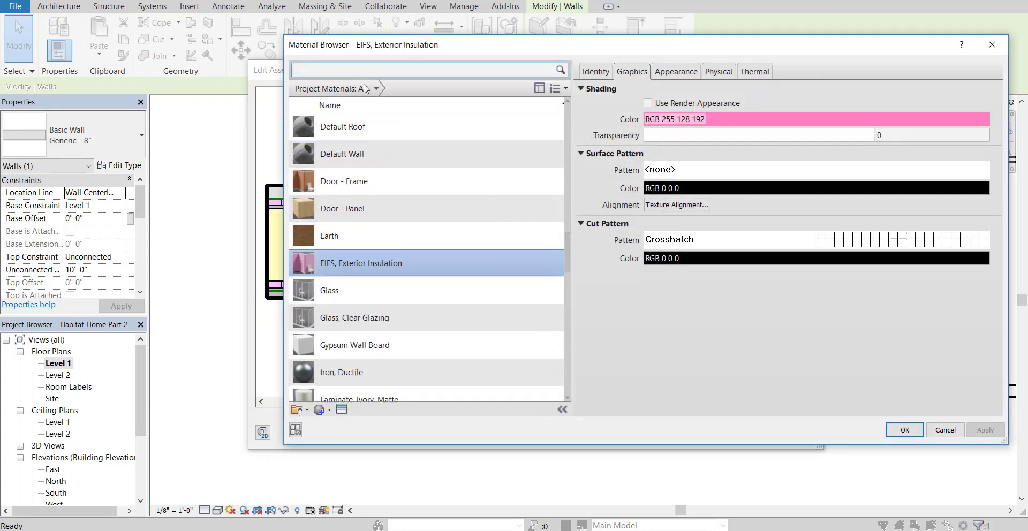
text(viny)
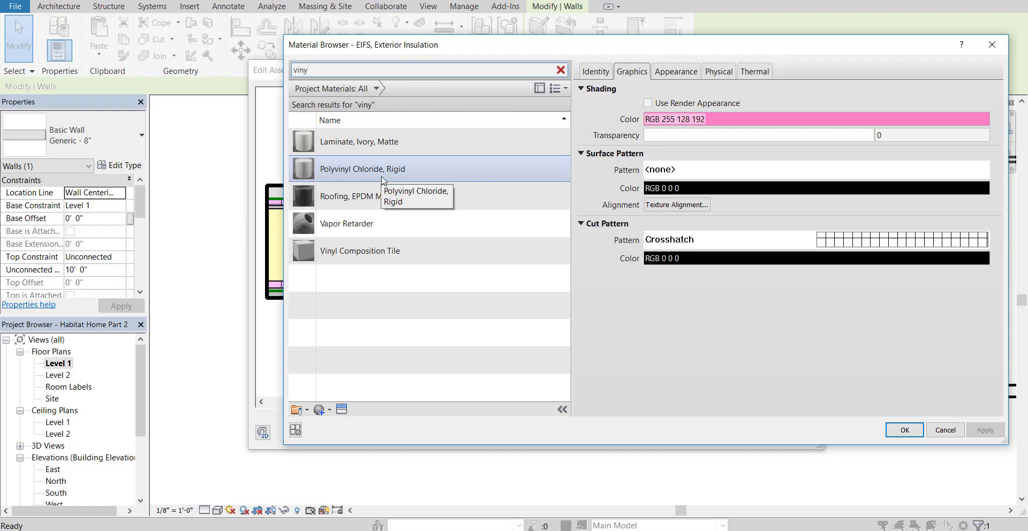
click(399, 173)
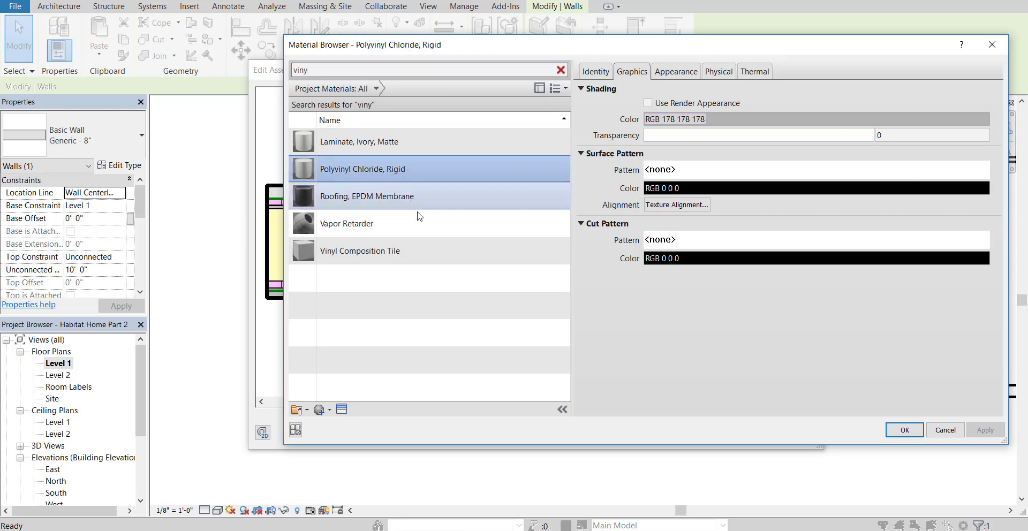
click(685, 120)
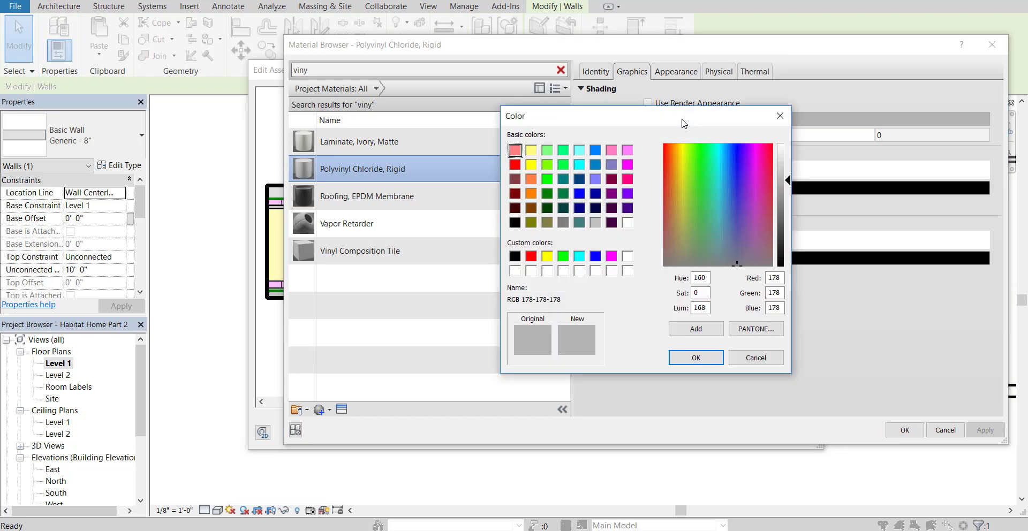
click(627, 223)
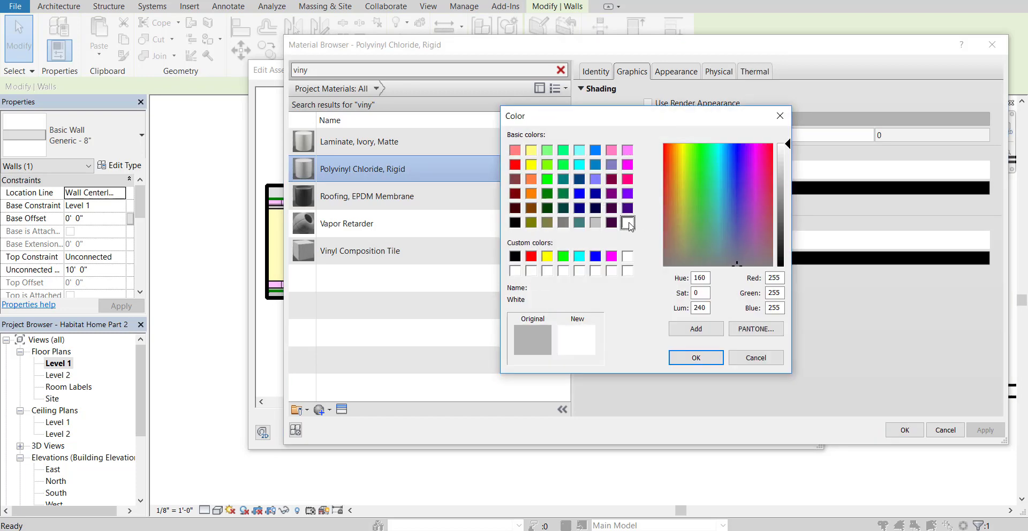
click(697, 358)
Set the PVC appearance colour to white, apply it, and enlarge the Edit Assembly dialog
click(675, 72)
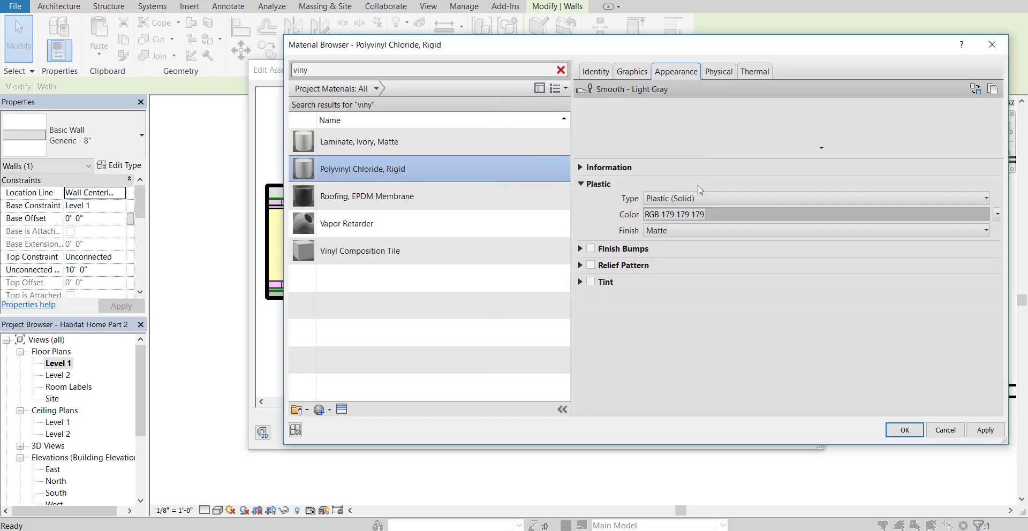
click(685, 199)
click(763, 236)
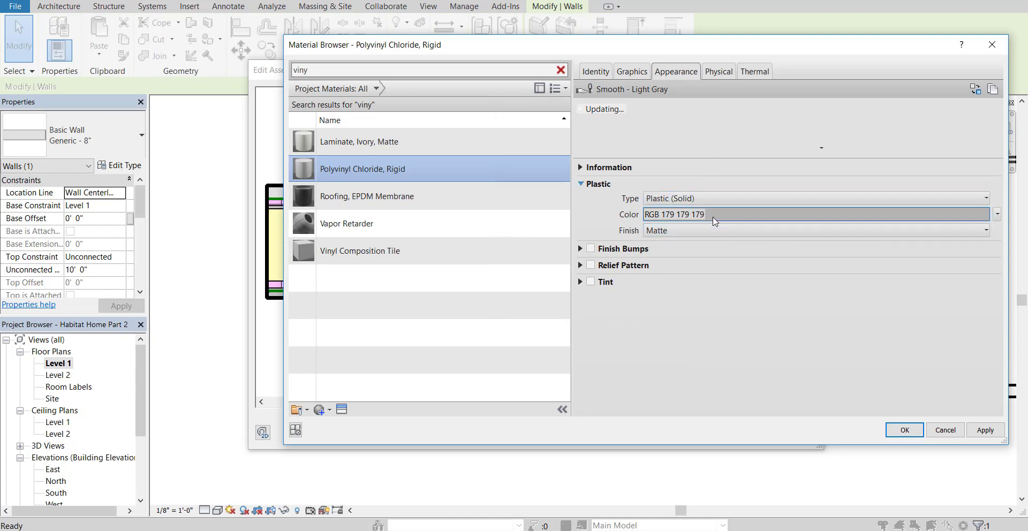
click(696, 214)
click(627, 223)
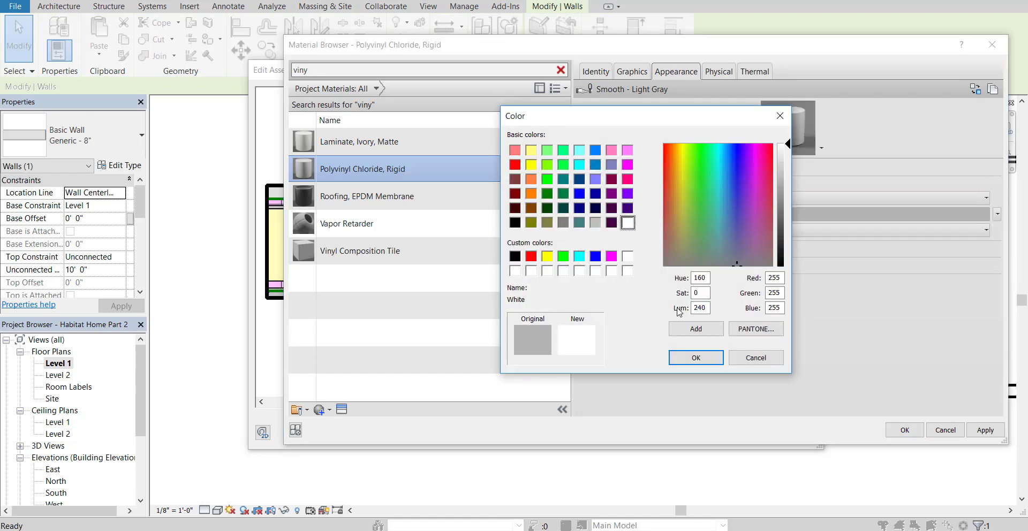
click(713, 356)
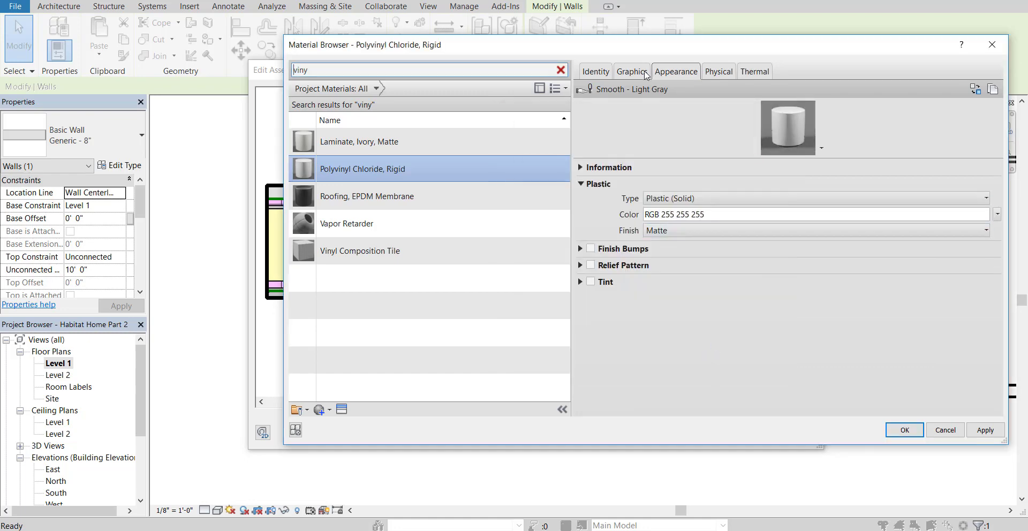
click(985, 430)
click(905, 430)
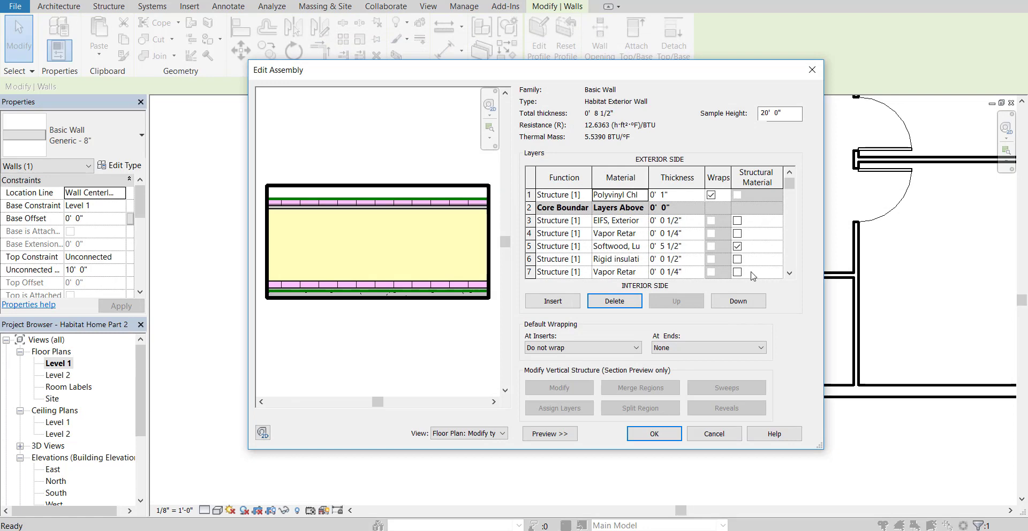
scroll(591, 252, down, 3)
scroll(594, 252, up, 3)
drag(824, 459, 961, 483)
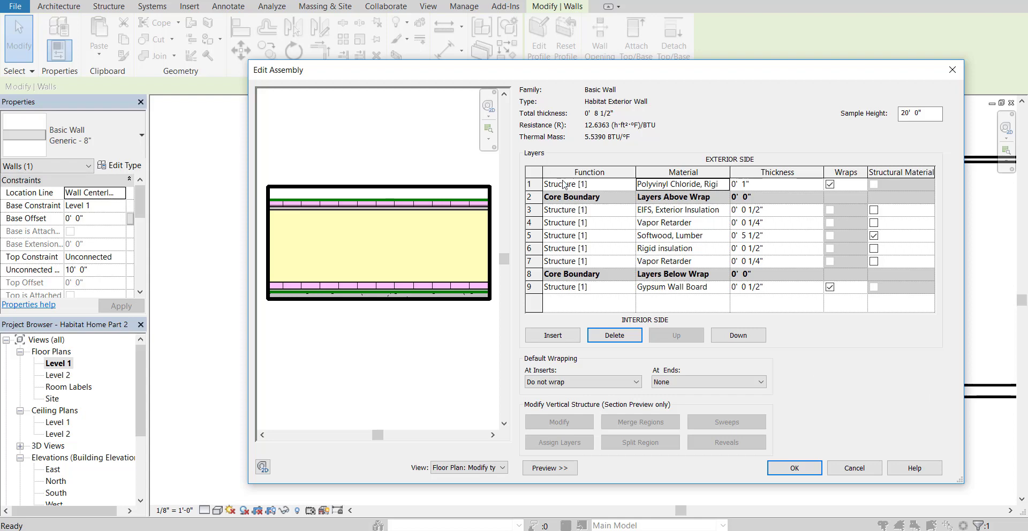
Make layer 1 (PVC) Finish 2 and the gypsum board Finish 1, keep layer 7 as Structure, and accept
click(616, 187)
click(629, 187)
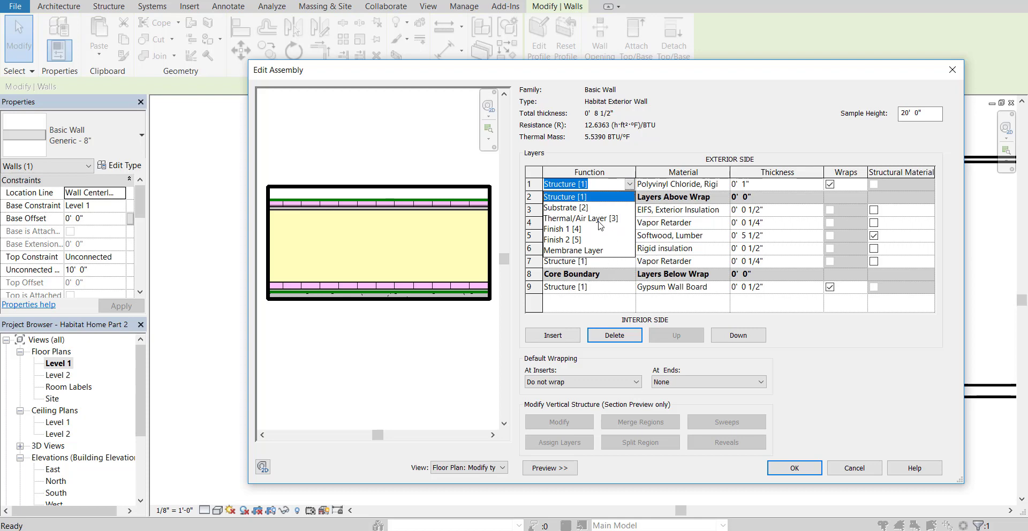
click(566, 242)
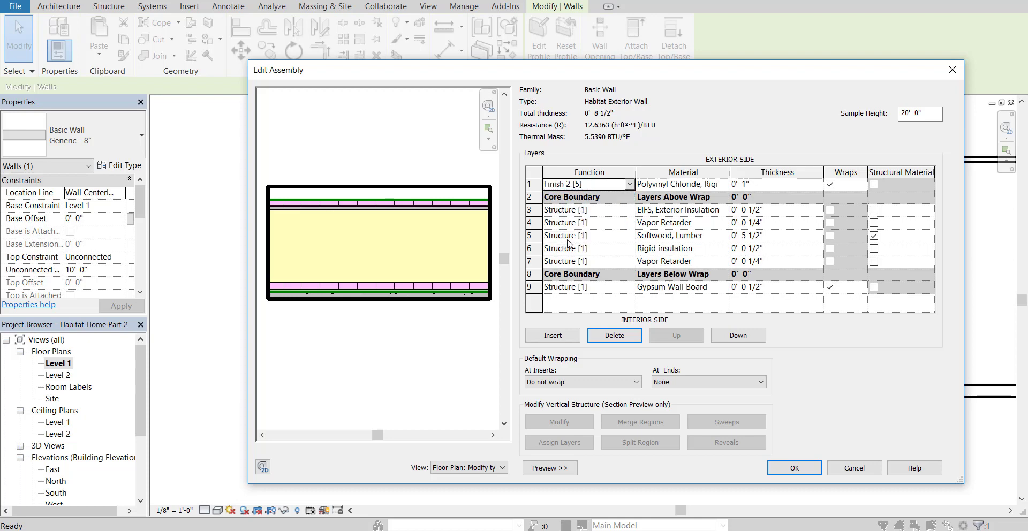
click(629, 287)
click(577, 331)
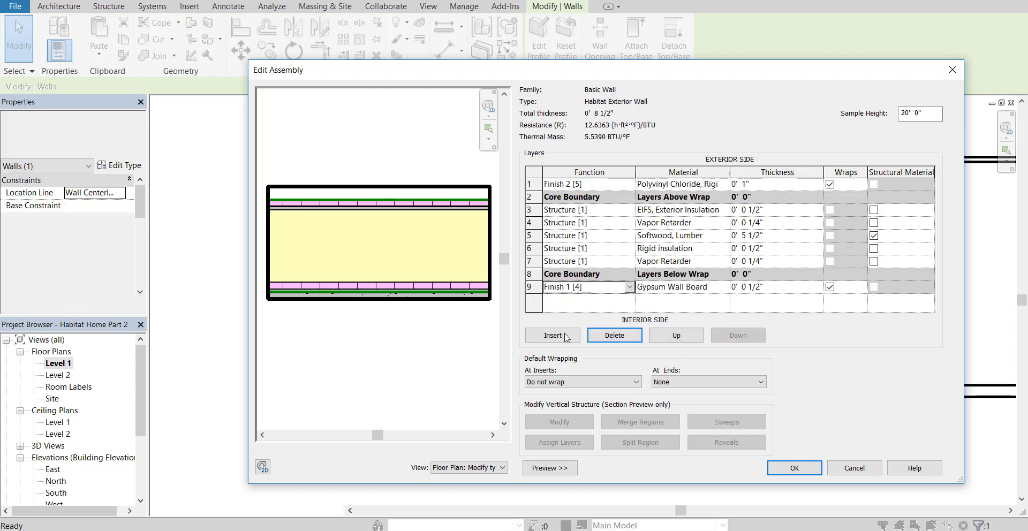
click(624, 261)
click(629, 261)
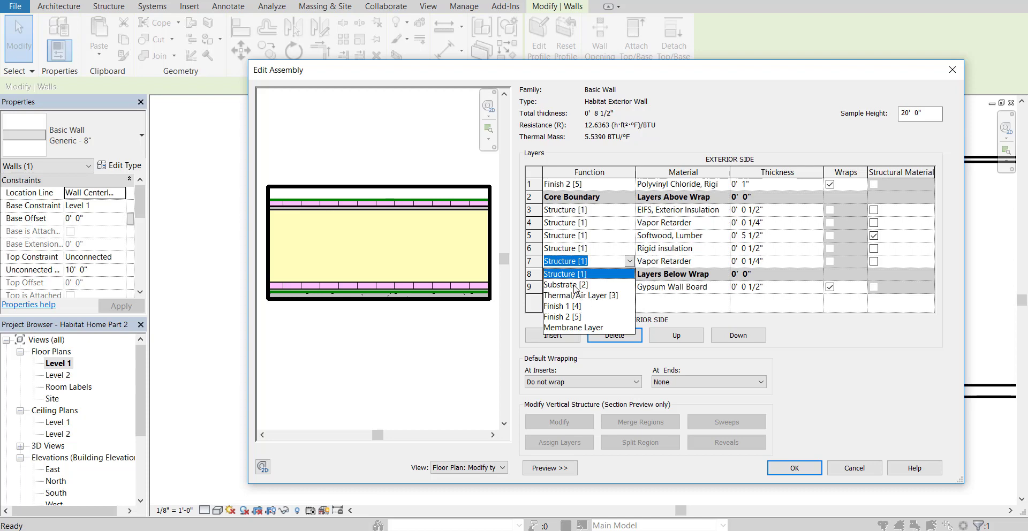
click(632, 146)
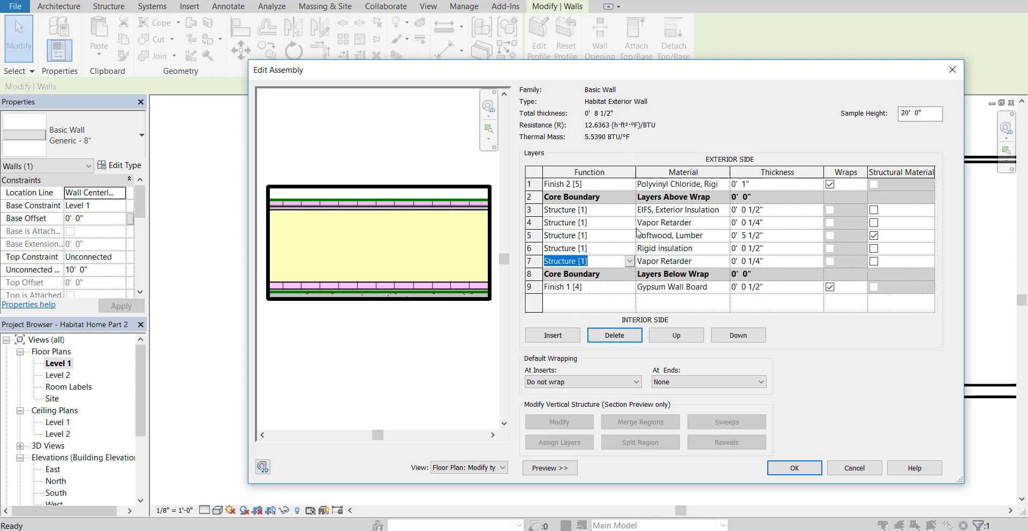
click(793, 467)
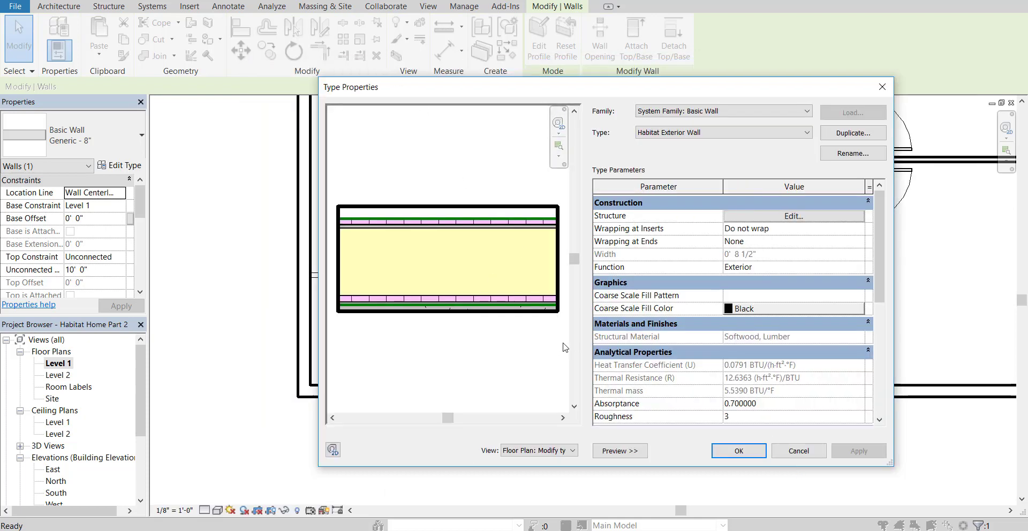
Accept the Habitat Exterior Wall type properties and bring the whole floor plan into view
click(748, 450)
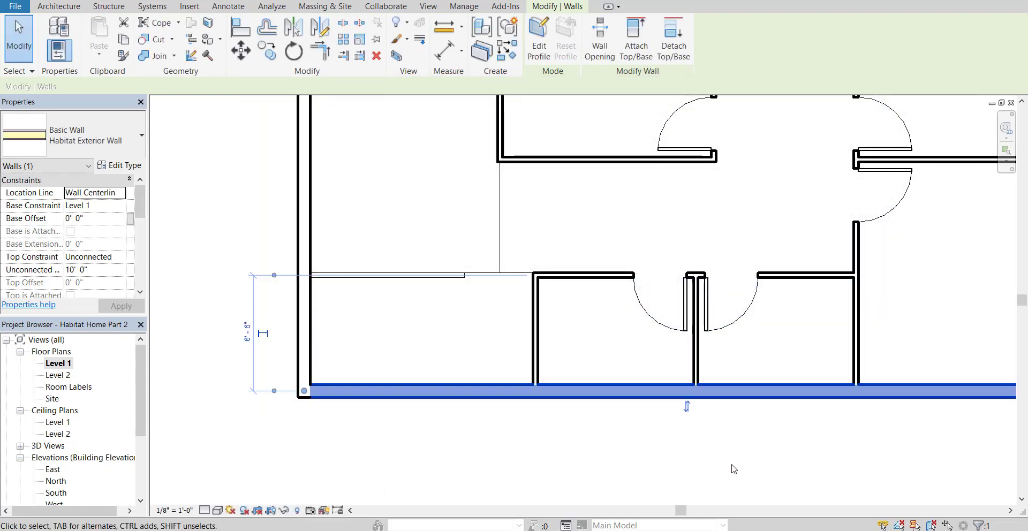
click(631, 471)
click(457, 397)
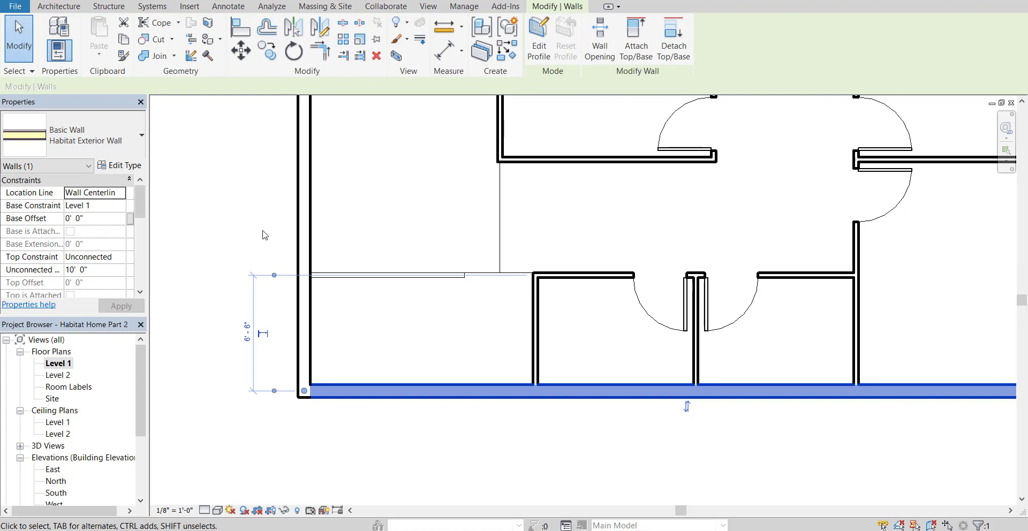
click(303, 231)
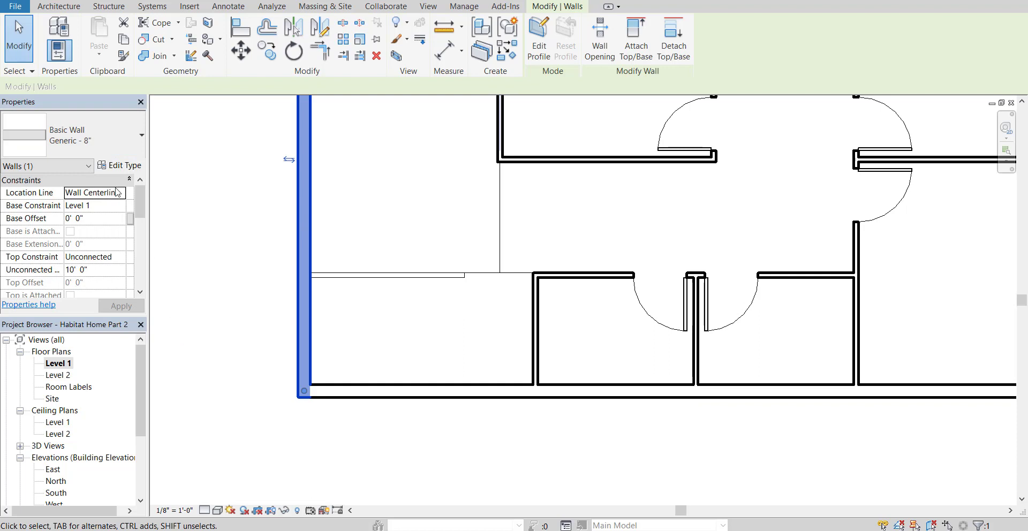
click(121, 140)
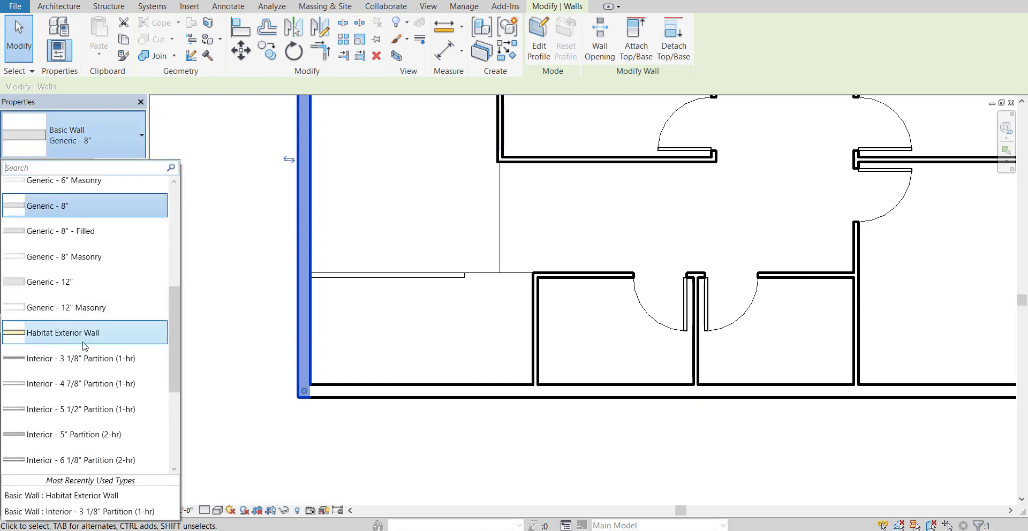
click(110, 342)
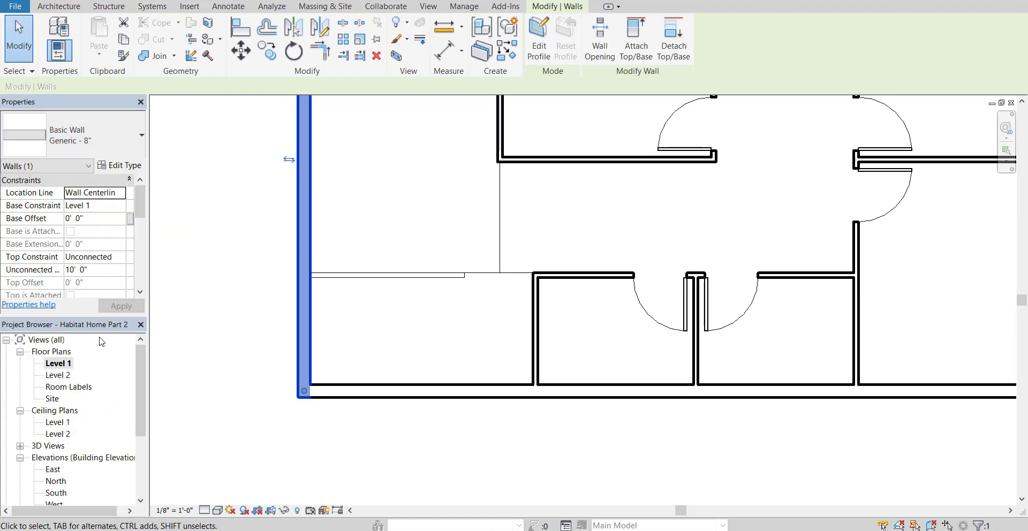
click(363, 264)
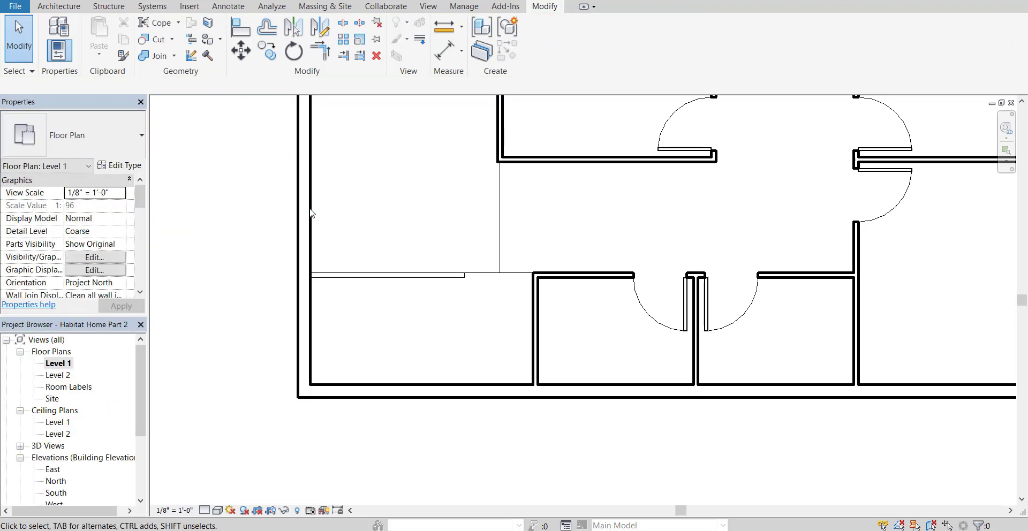
scroll(405, 262, down, 2)
middle_drag(508, 232, 404, 349)
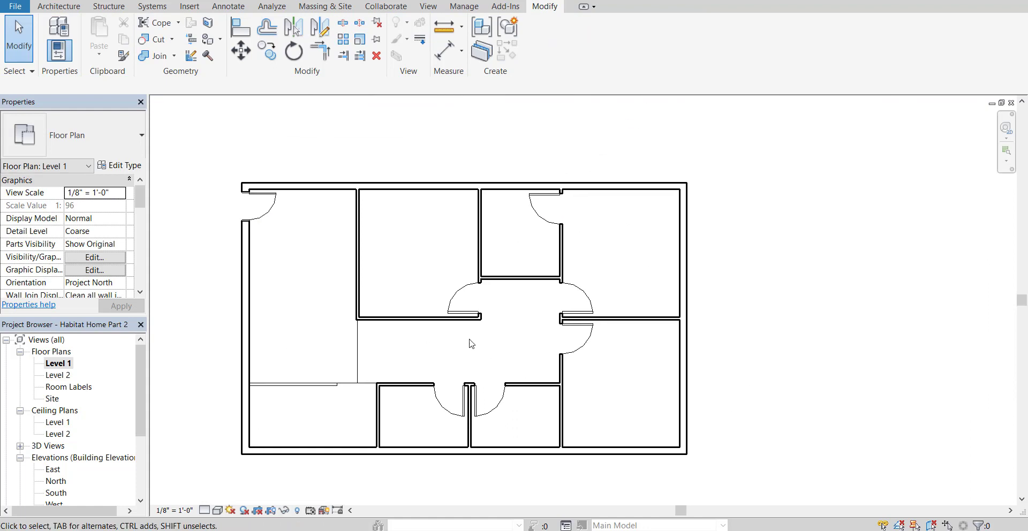
Change the right and top exterior walls to Basic Wall : Habitat Exterior Wall
click(689, 305)
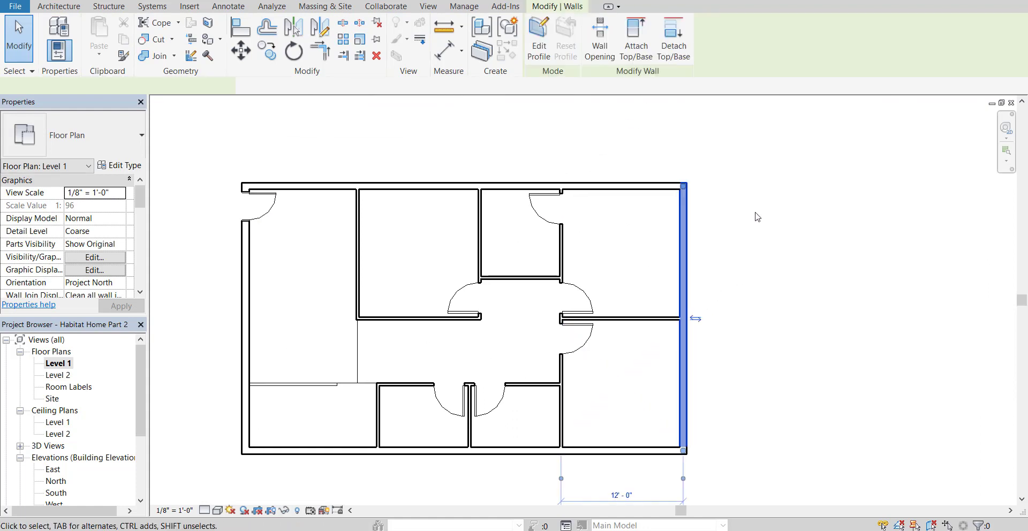
ctrl+click(657, 185)
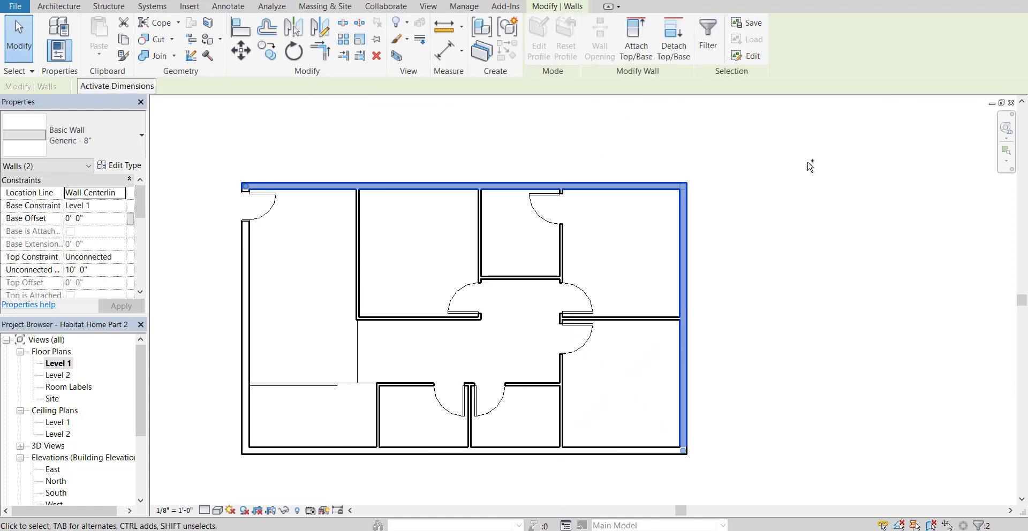
click(138, 136)
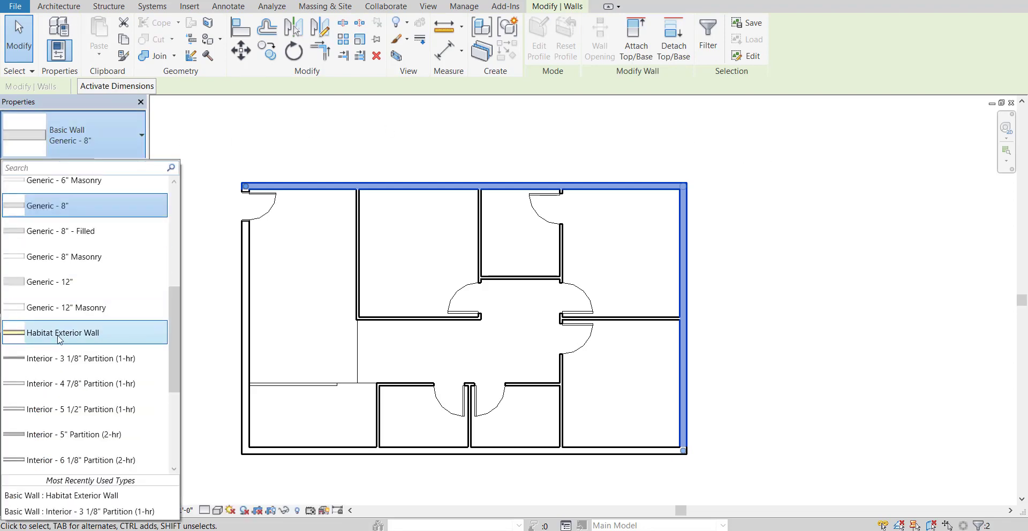
mouse_move(59, 339)
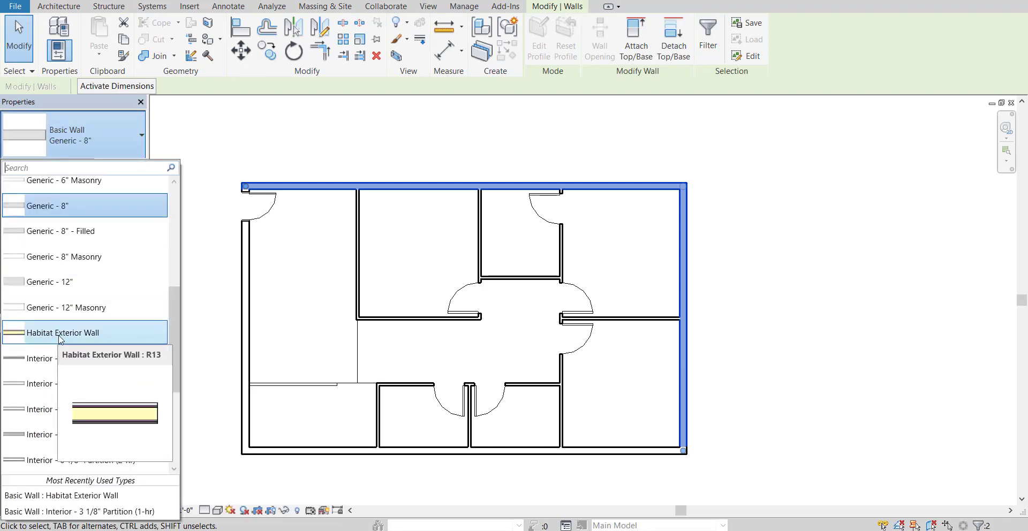
click(60, 335)
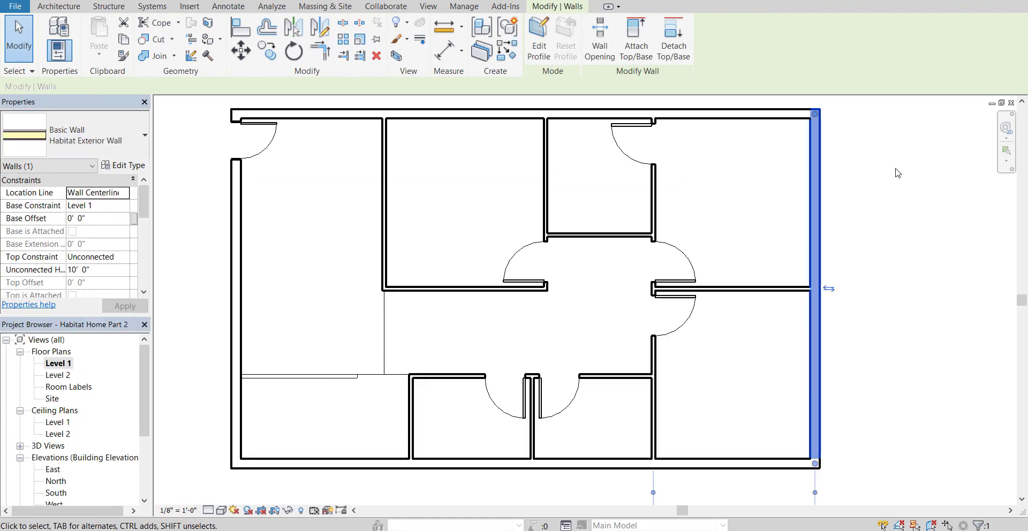
Deselect the wall, set the Level 1 plan to Fine detail and Shaded style, and recentre it
click(893, 182)
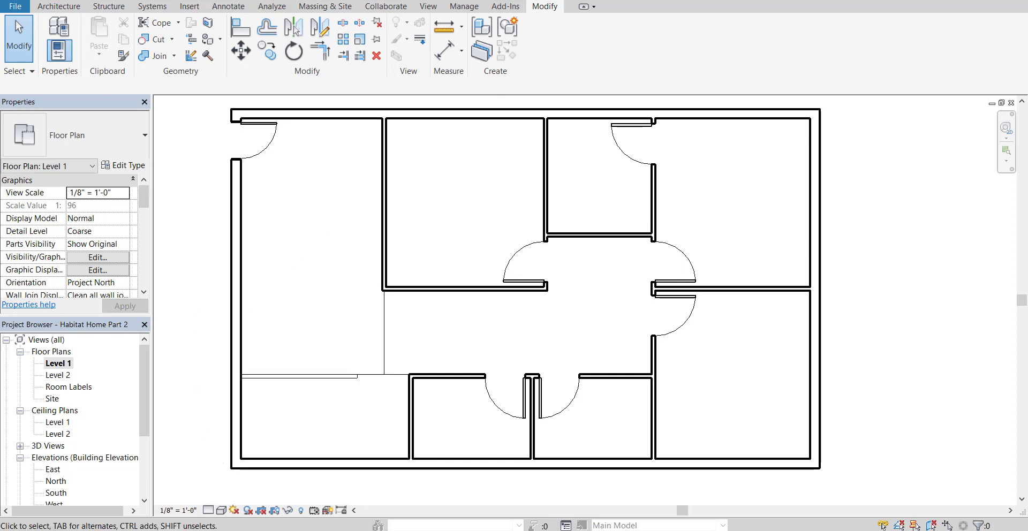
click(208, 511)
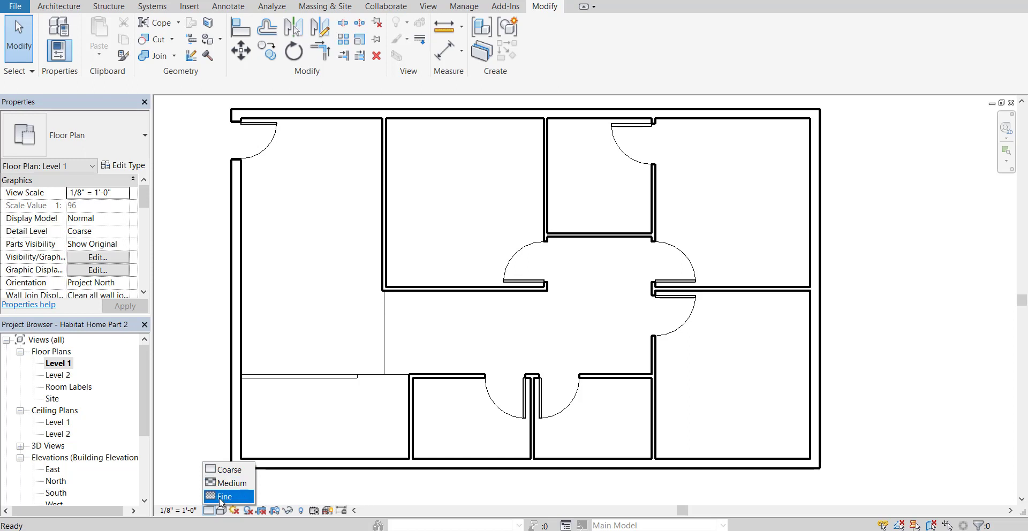
click(224, 497)
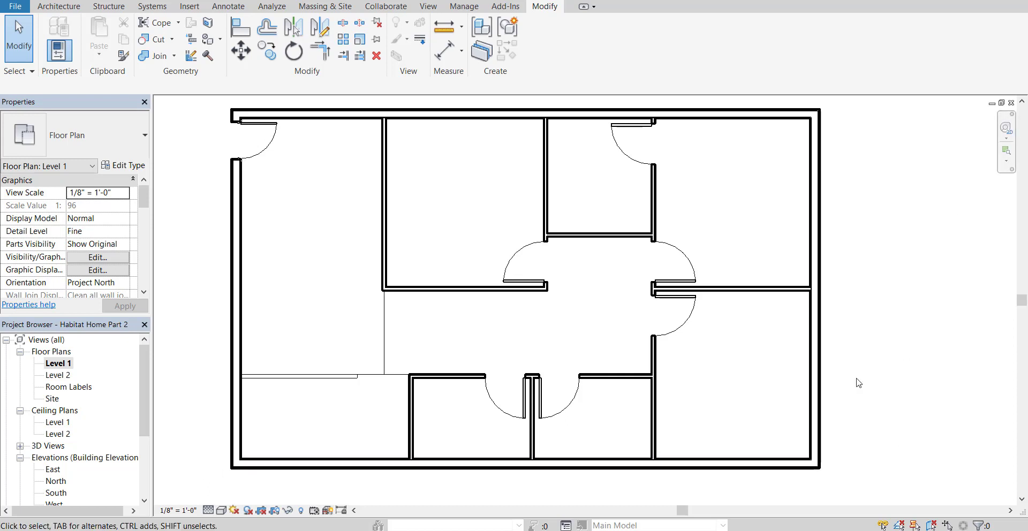
click(221, 510)
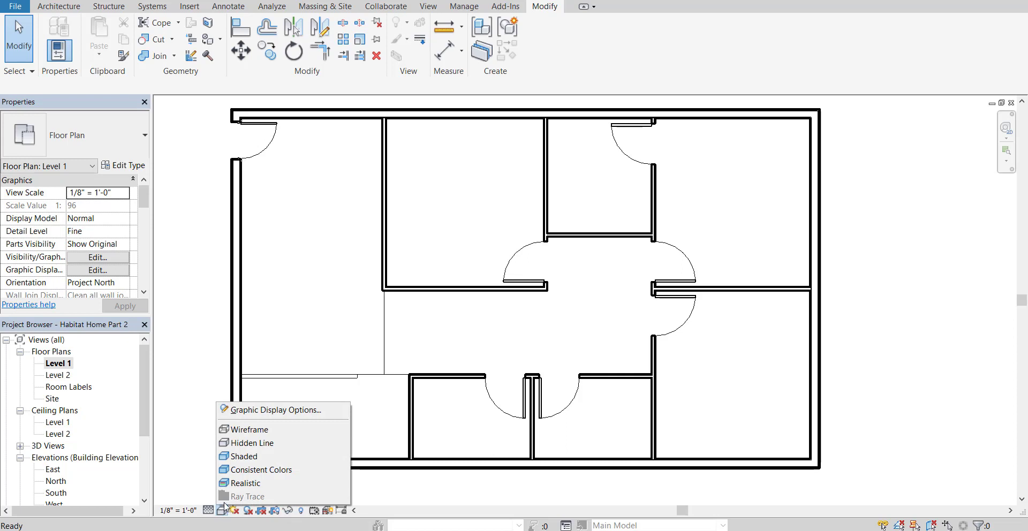
click(239, 456)
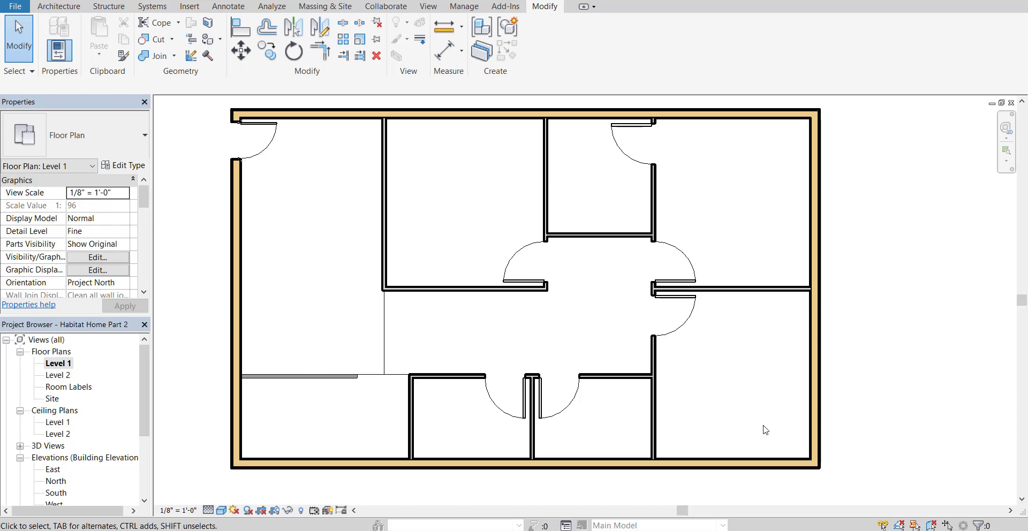
scroll(369, 112, up, 5)
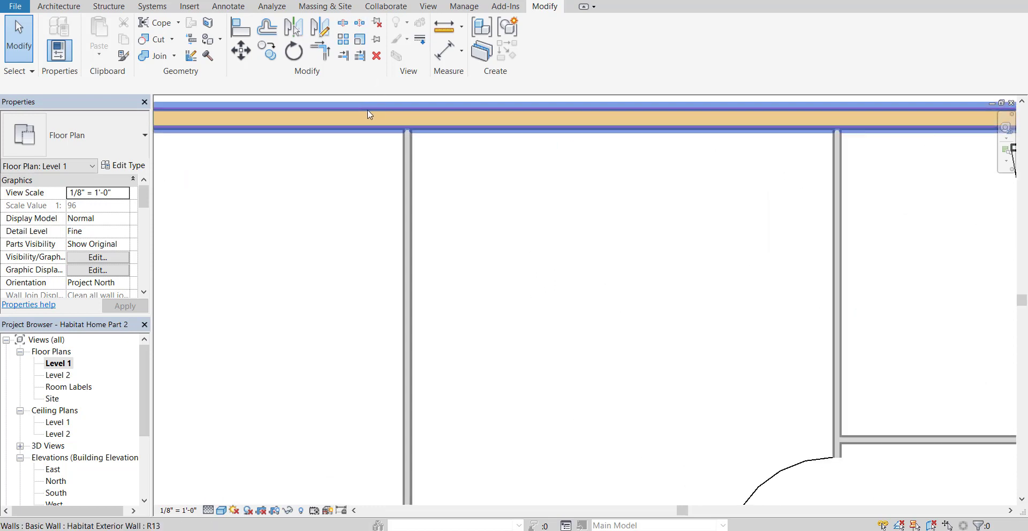
scroll(550, 107, down, 6)
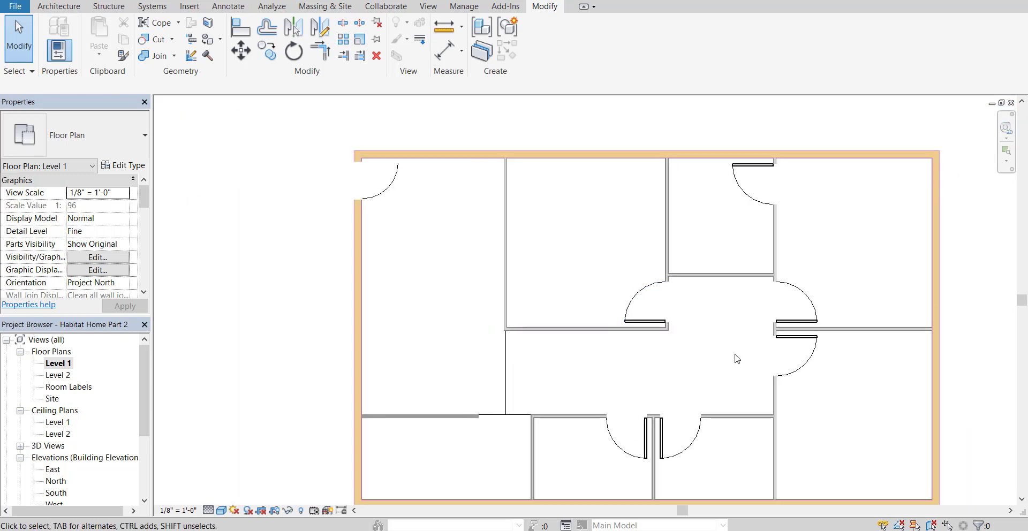
middle_drag(746, 348, 702, 321)
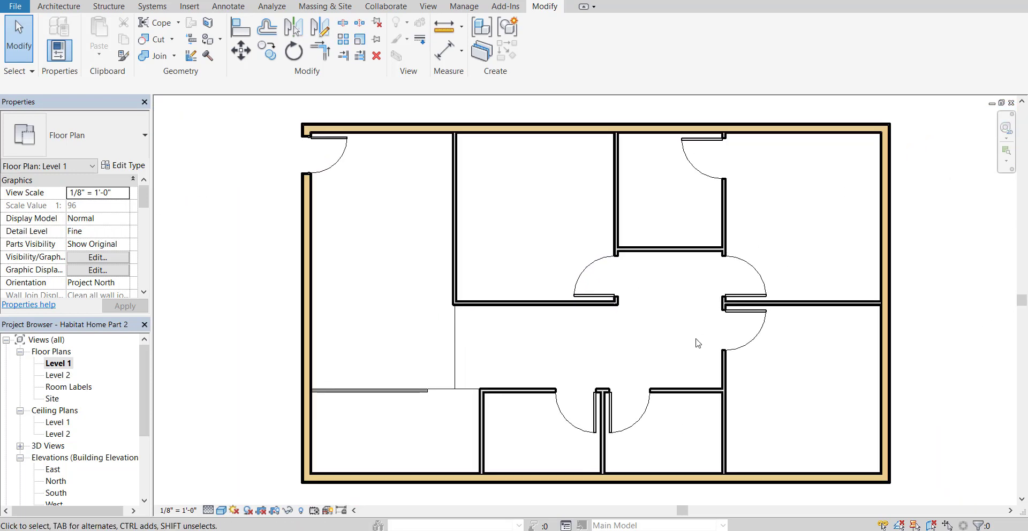
middle_drag(688, 358, 638, 360)
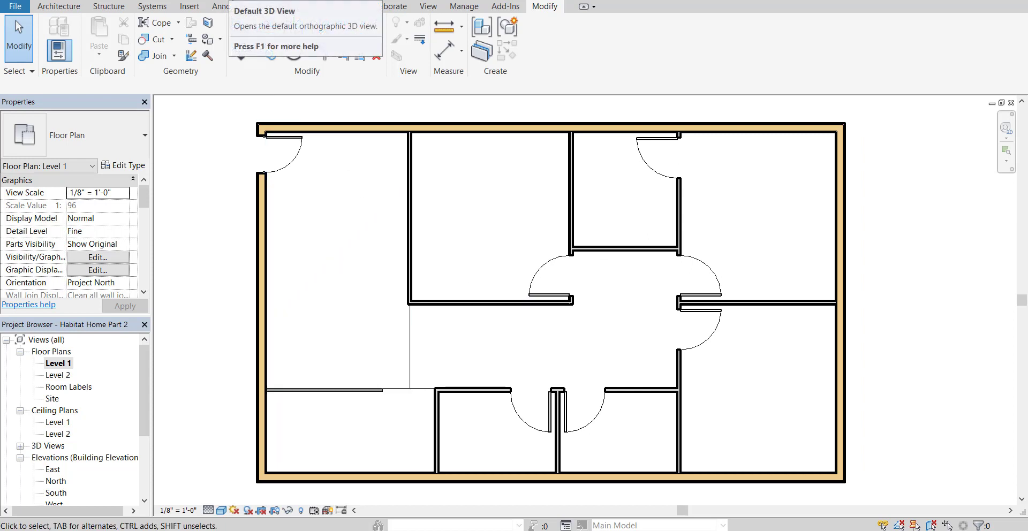
Open the default 3D view and set it to Fine detail level and Shaded visual style
click(292, 0)
shift+middle_drag(556, 348, 575, 359)
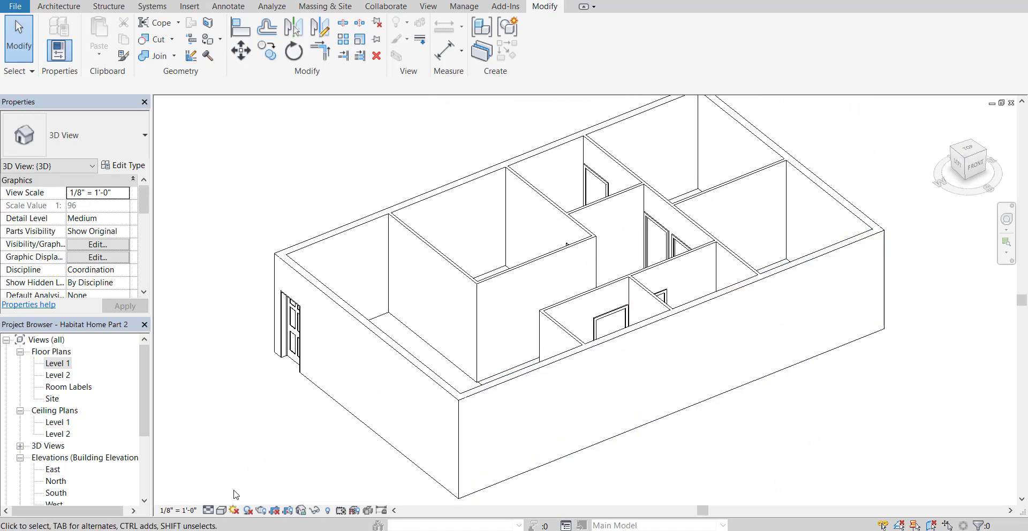
click(209, 510)
click(212, 498)
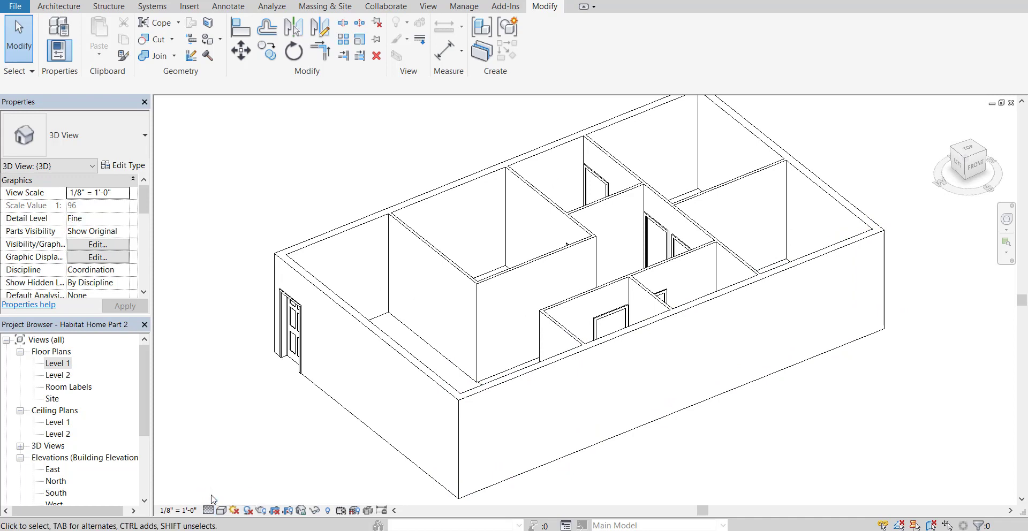
click(221, 510)
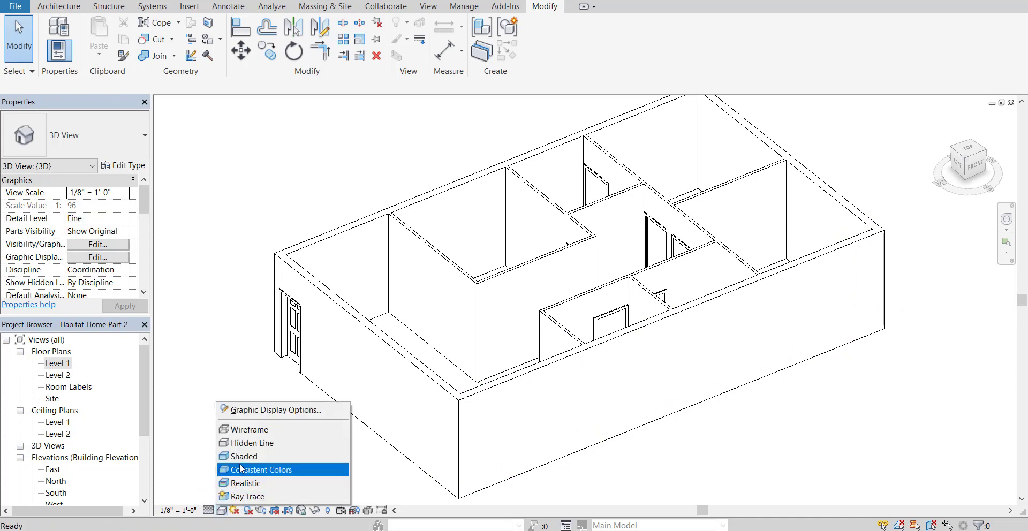
click(242, 458)
Orbit around the house to inspect the layered exterior walls from several angles
shift+middle_drag(272, 398, 692, 343)
scroll(385, 348, up, 3)
shift+middle_drag(603, 259, 543, 210)
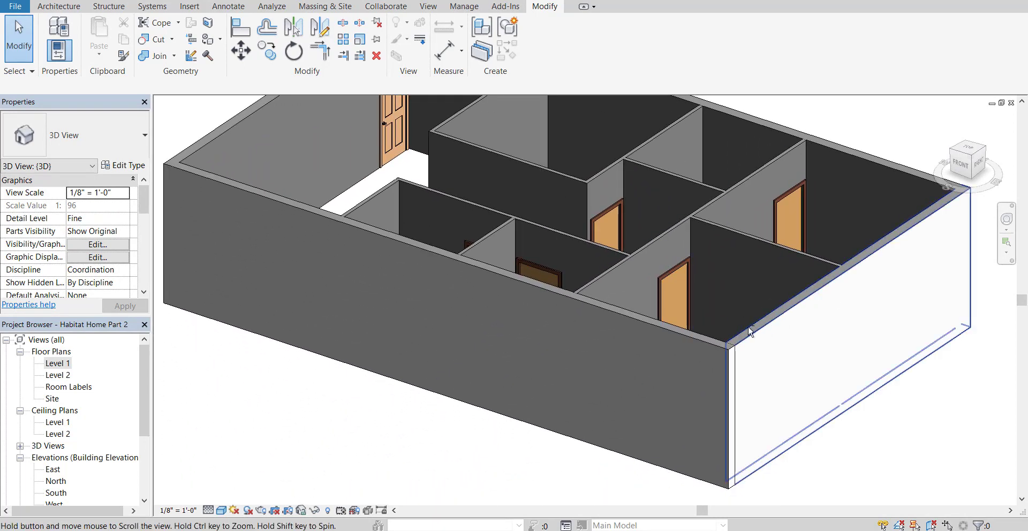
shift+middle_drag(763, 308, 933, 252)
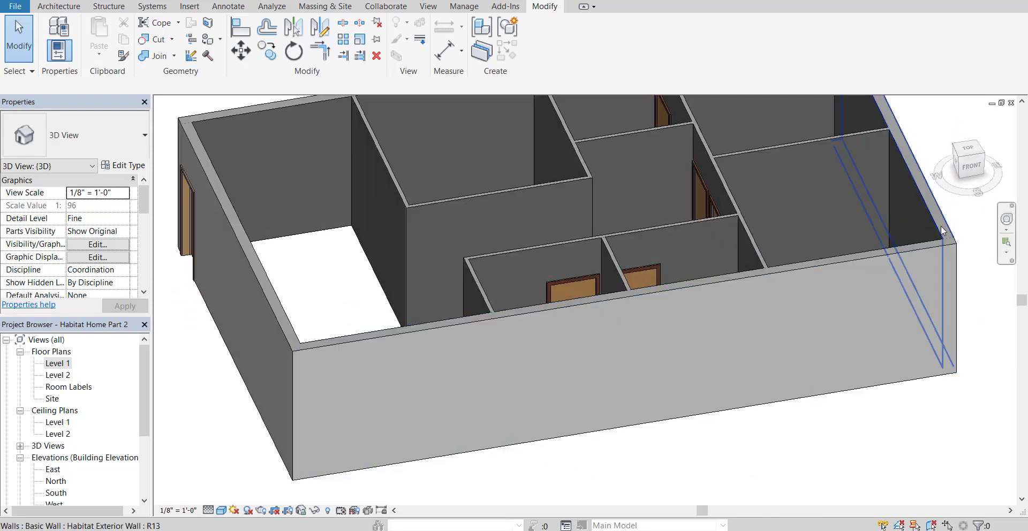
Leave the 3D view and return to the Level 1 floor plan
click(913, 292)
scroll(850, 333, up, 2)
shift+middle_drag(850, 333, 830, 346)
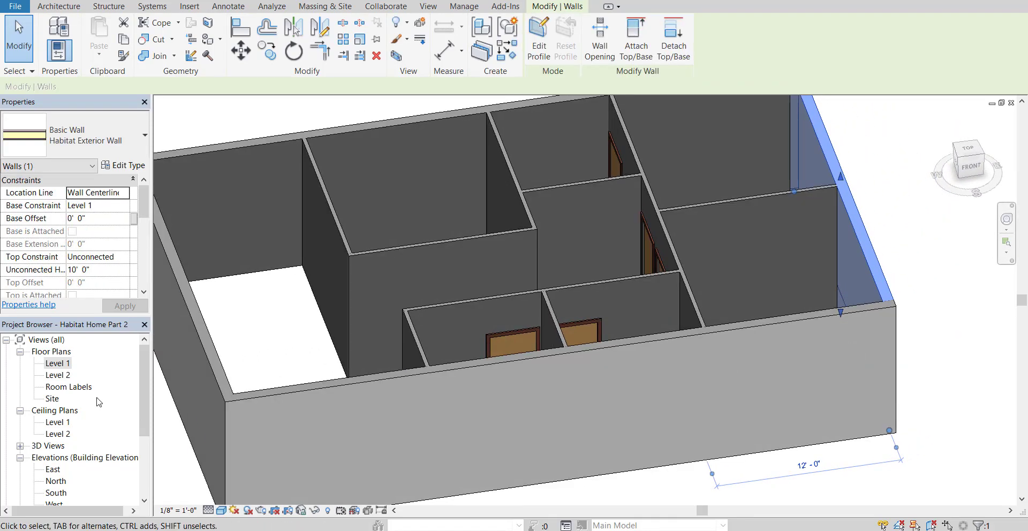
double_click(56, 363)
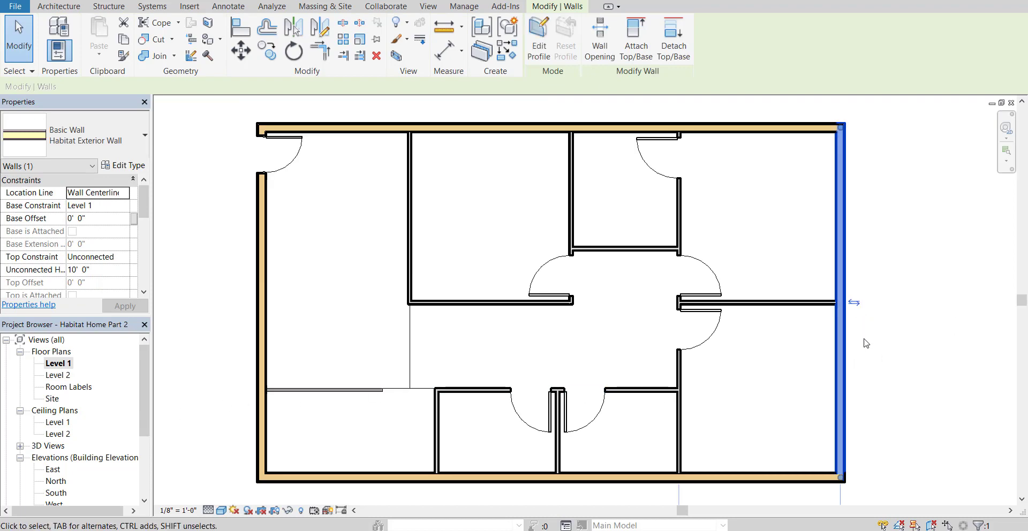
Check each exterior wall's orientation and flip the bottom wall so its outer layer faces outside
click(855, 303)
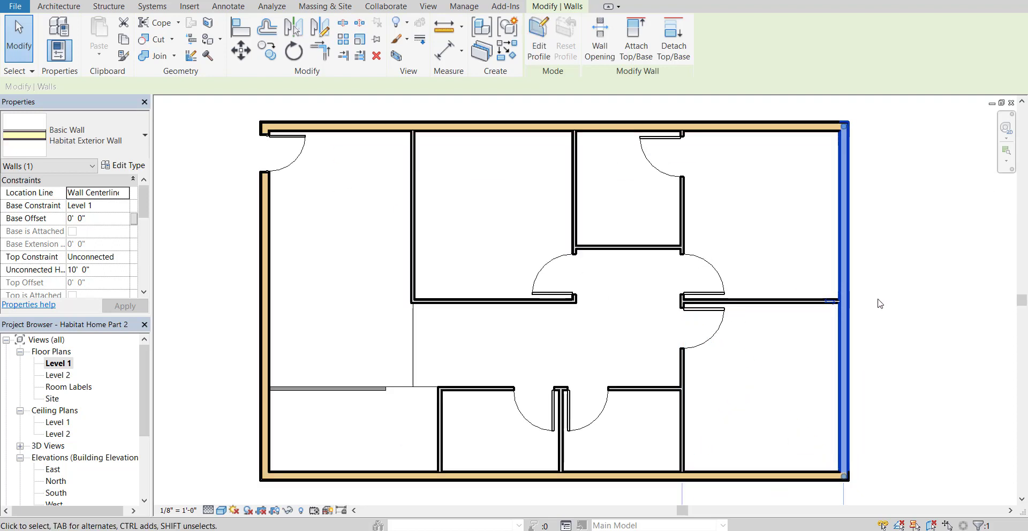
click(836, 301)
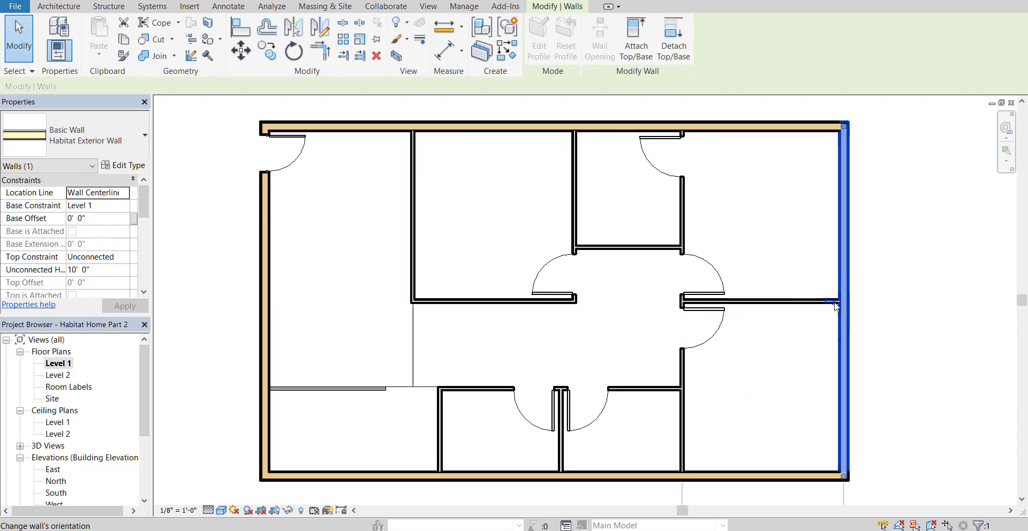
click(582, 121)
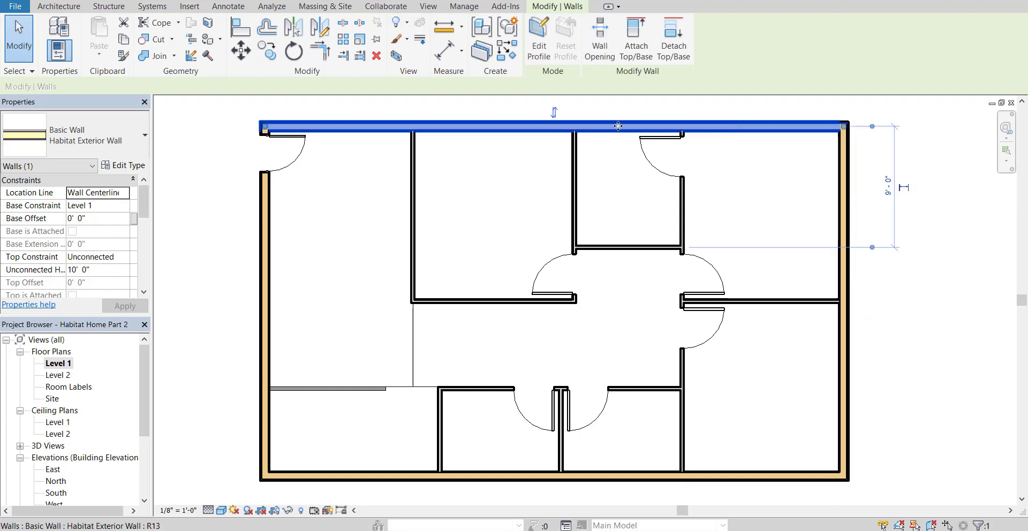
click(264, 298)
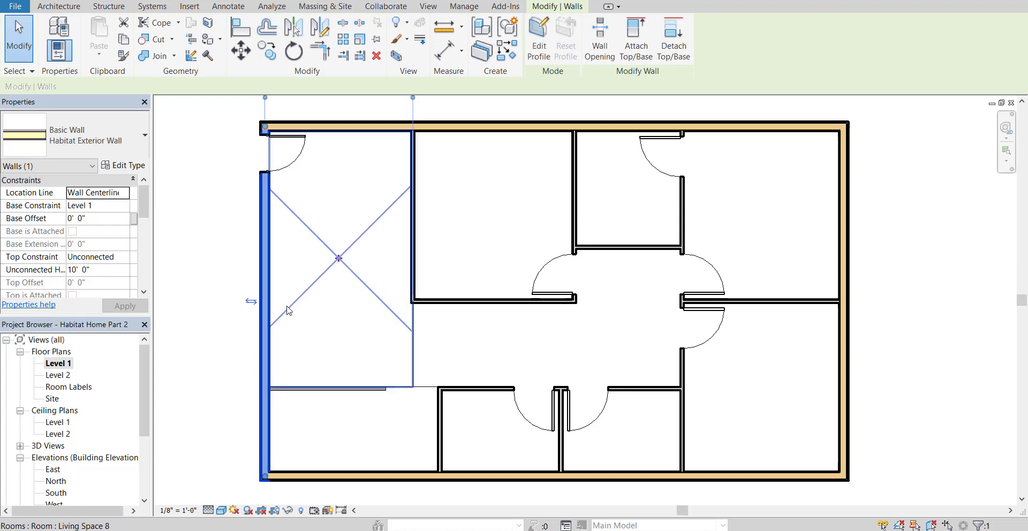
click(534, 477)
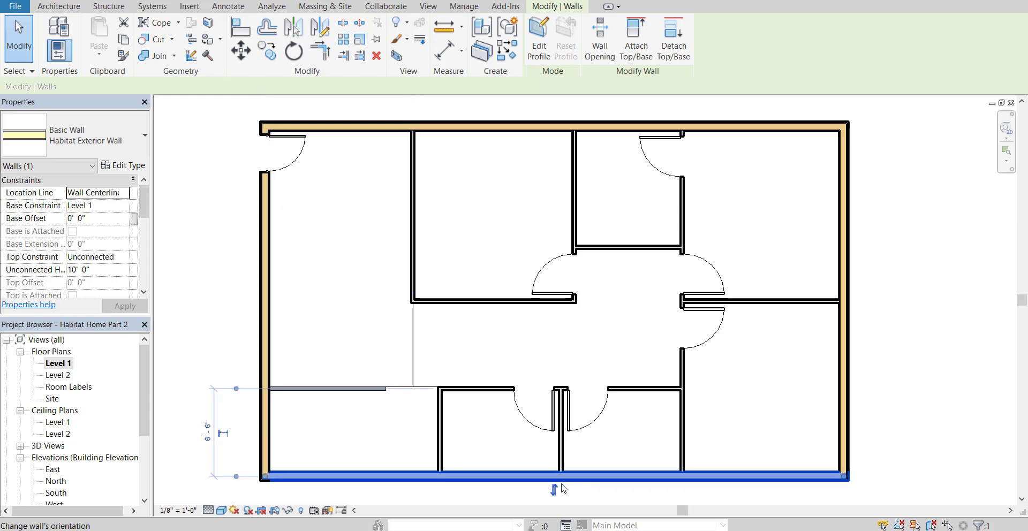
click(554, 468)
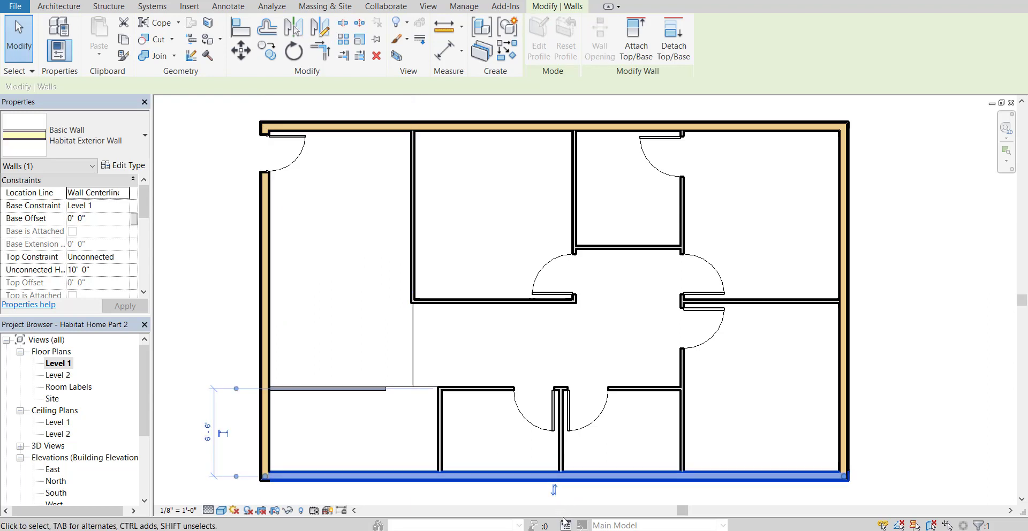
click(958, 330)
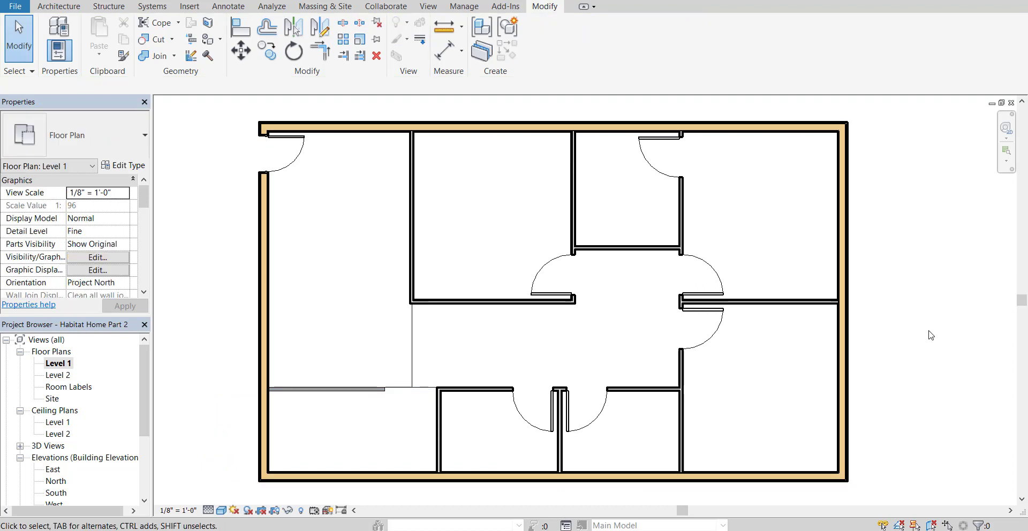